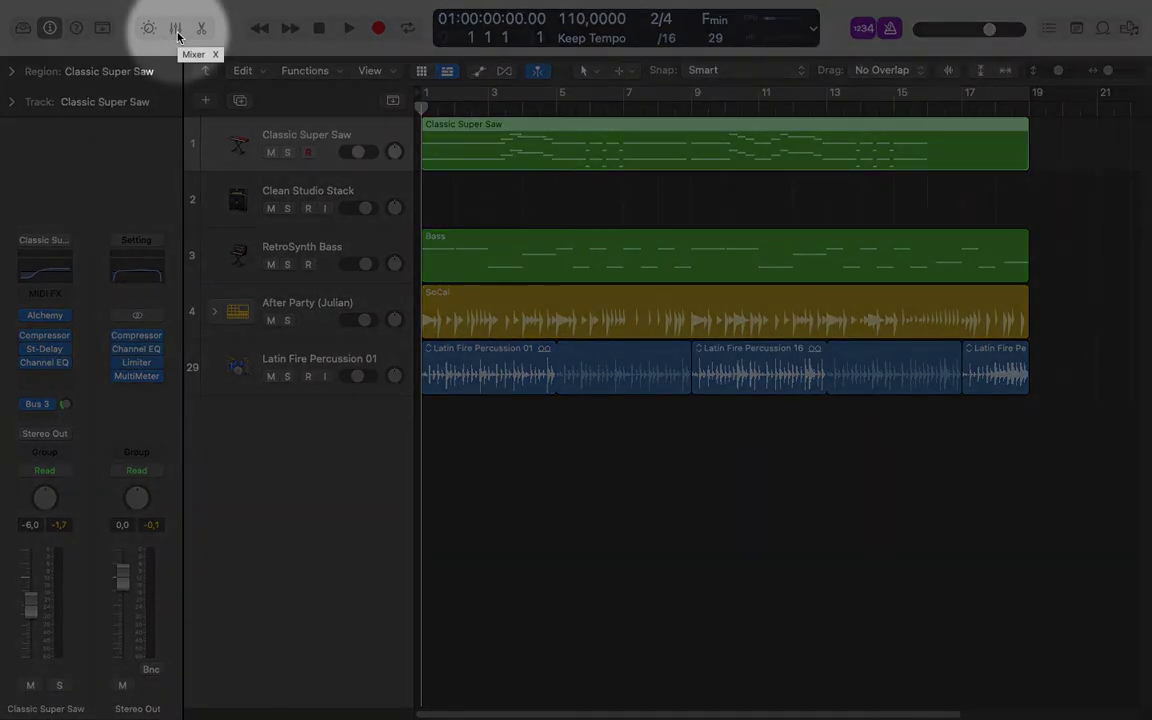
- Show and hide the Mixer pane in the main window several times
{"action": "left_click", "coordinate": [177, 32]}
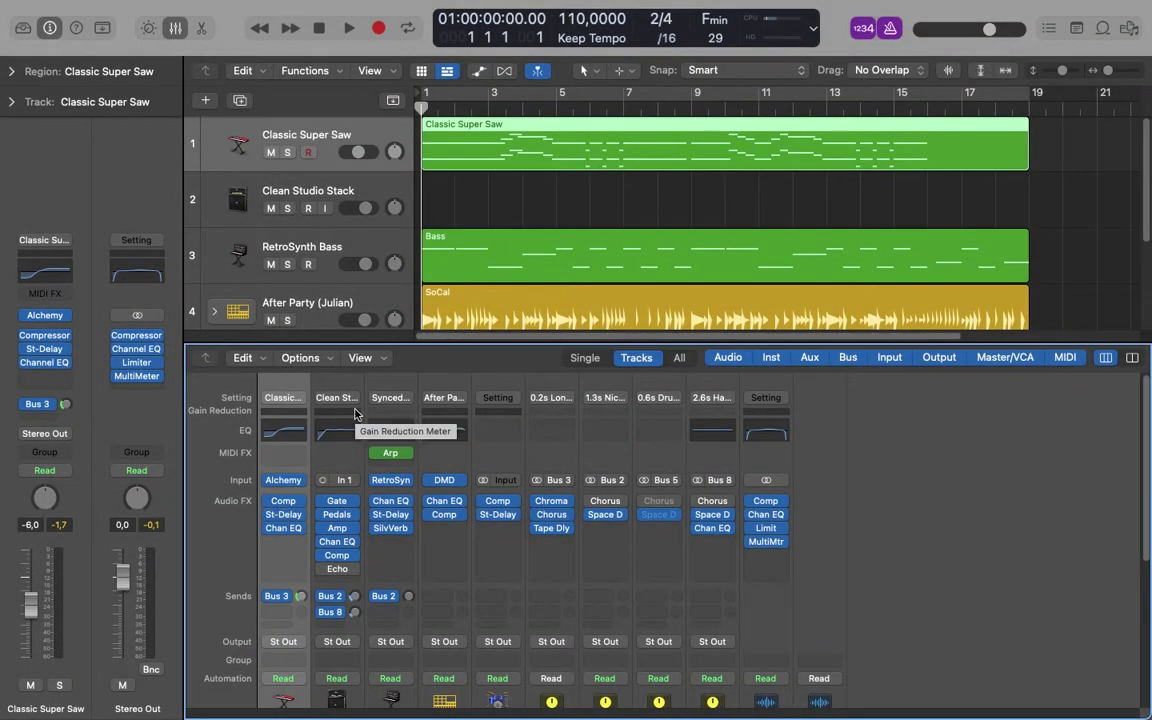
{"action": "key", "text": "x"}
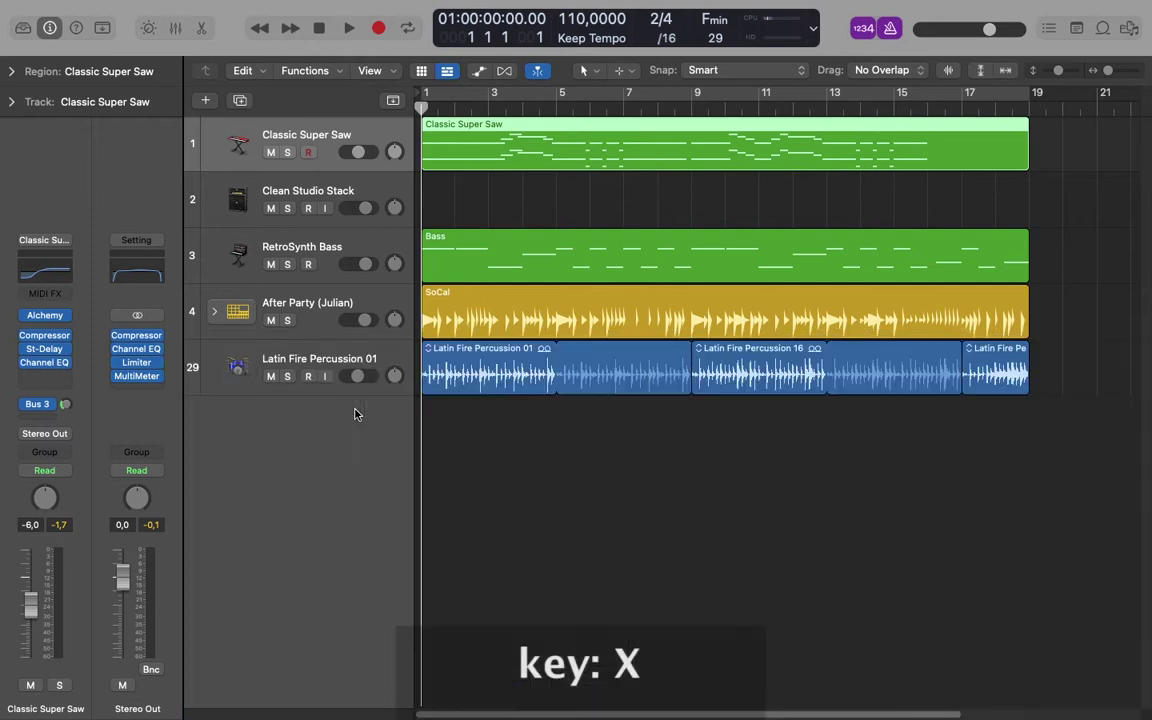
{"action": "key", "text": "x"}
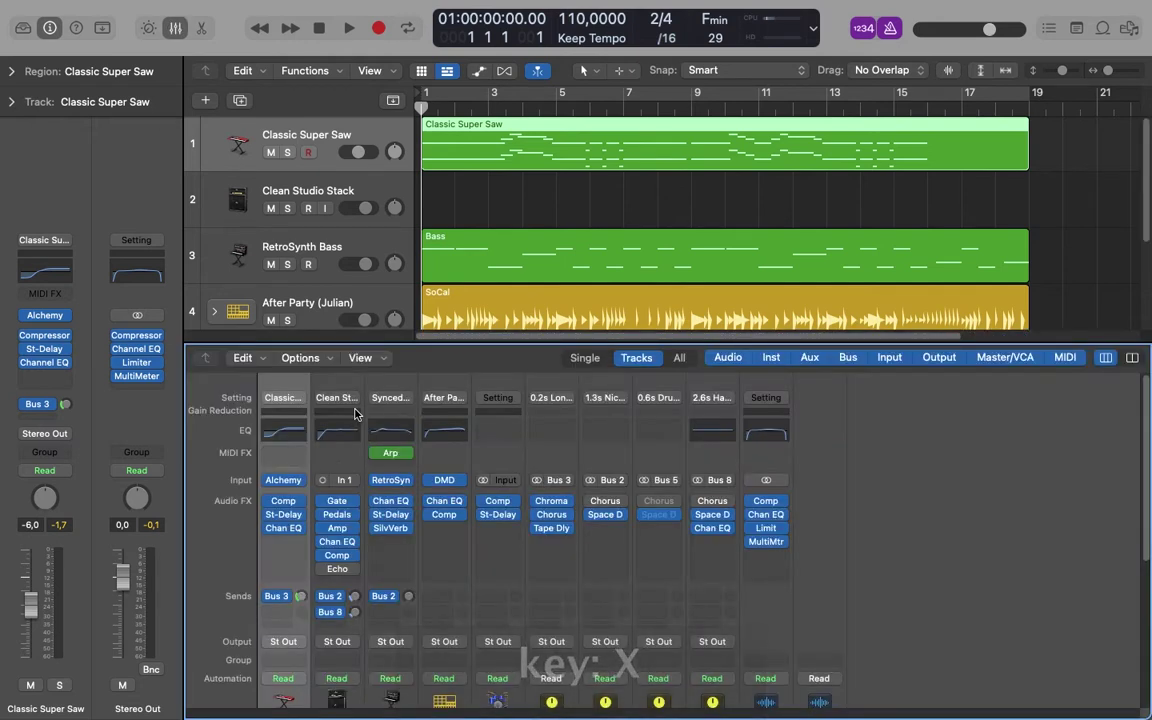
{"action": "key", "text": "x"}
{"action": "mouse_move", "coordinate": [306, 3]}
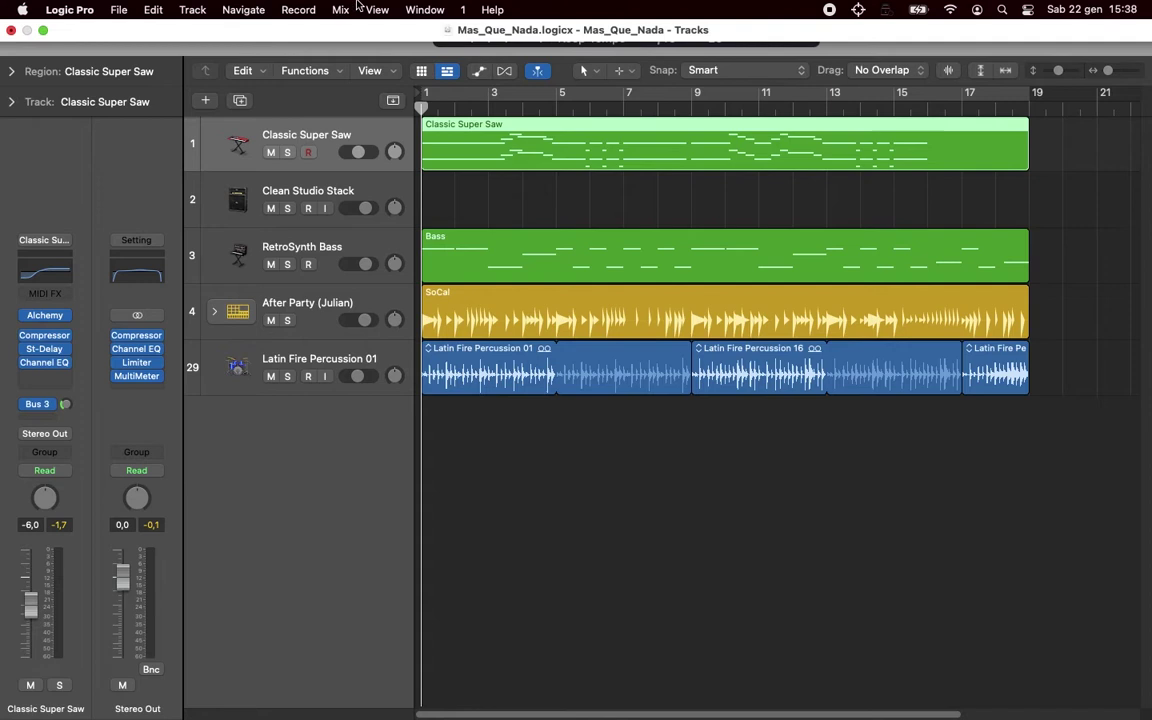
{"action": "left_click", "coordinate": [378, 10]}
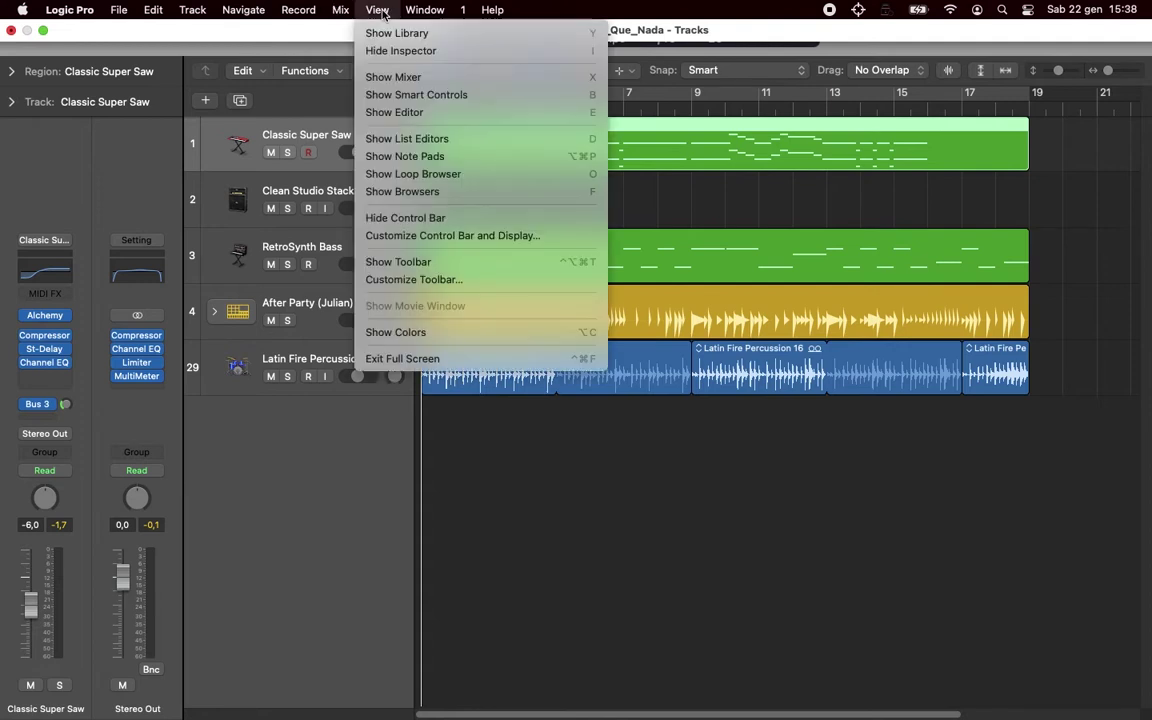
{"action": "left_click", "coordinate": [368, 77]}
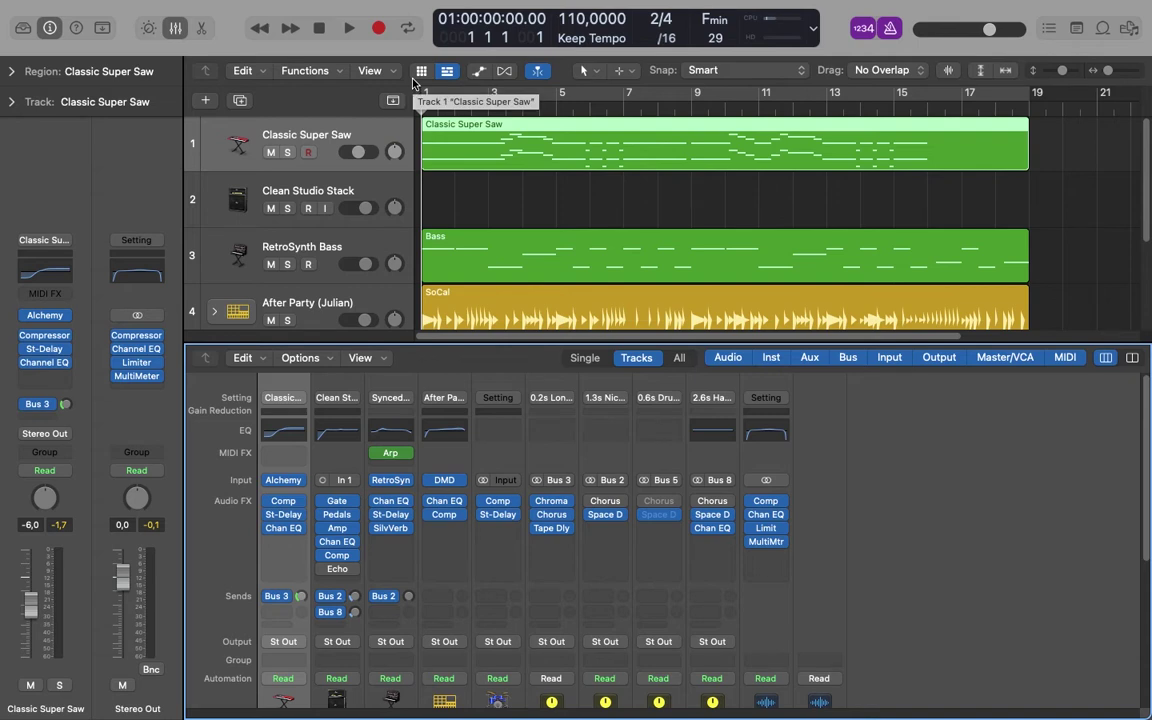
{"action": "key", "text": "x"}
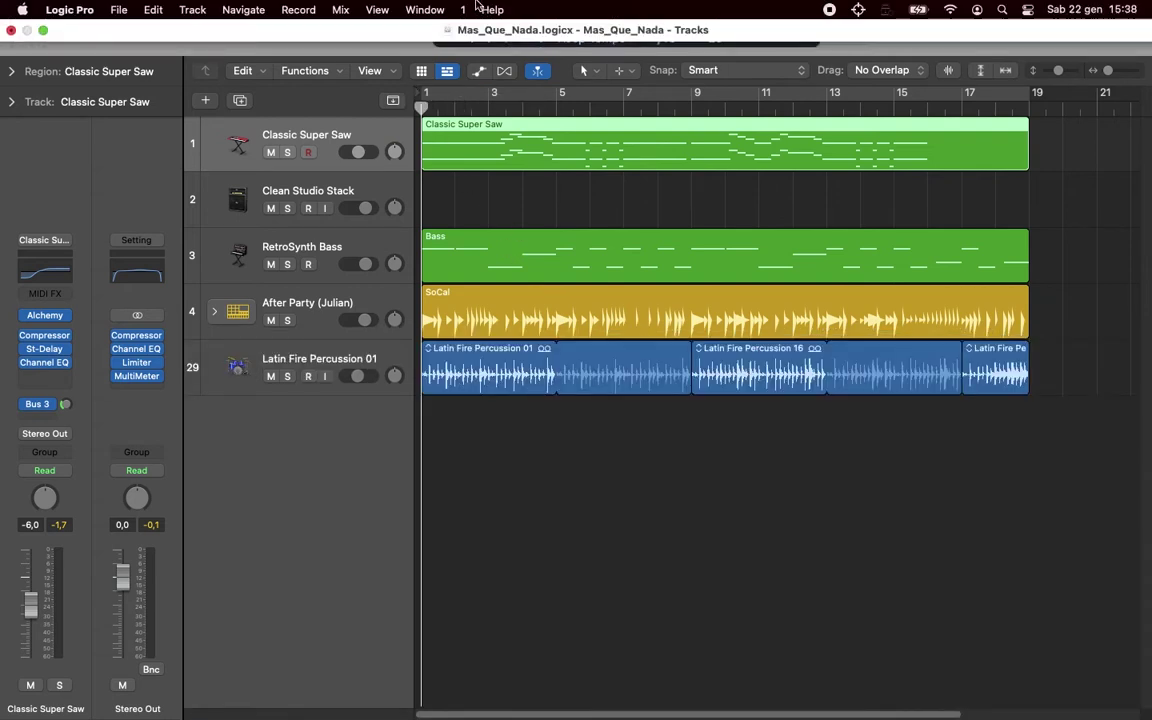
- Open the Mixer in its own window and enlarge that window to fill the screen
{"action": "left_click", "coordinate": [425, 10]}
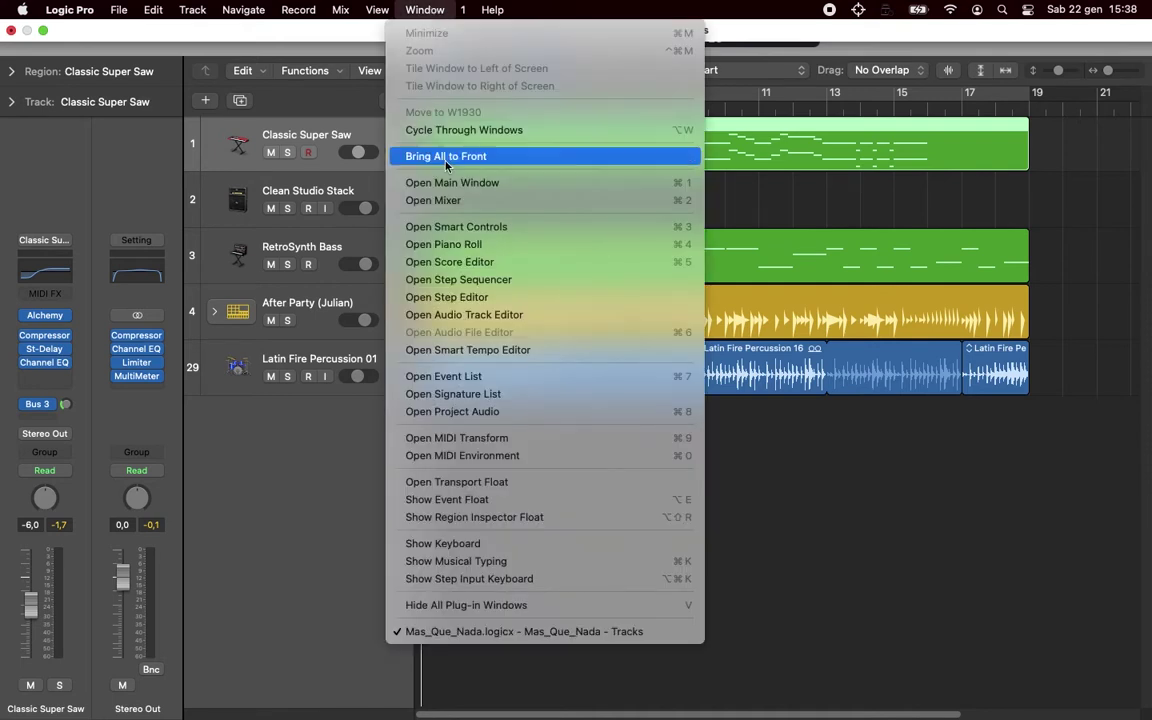
{"action": "left_click", "coordinate": [453, 203]}
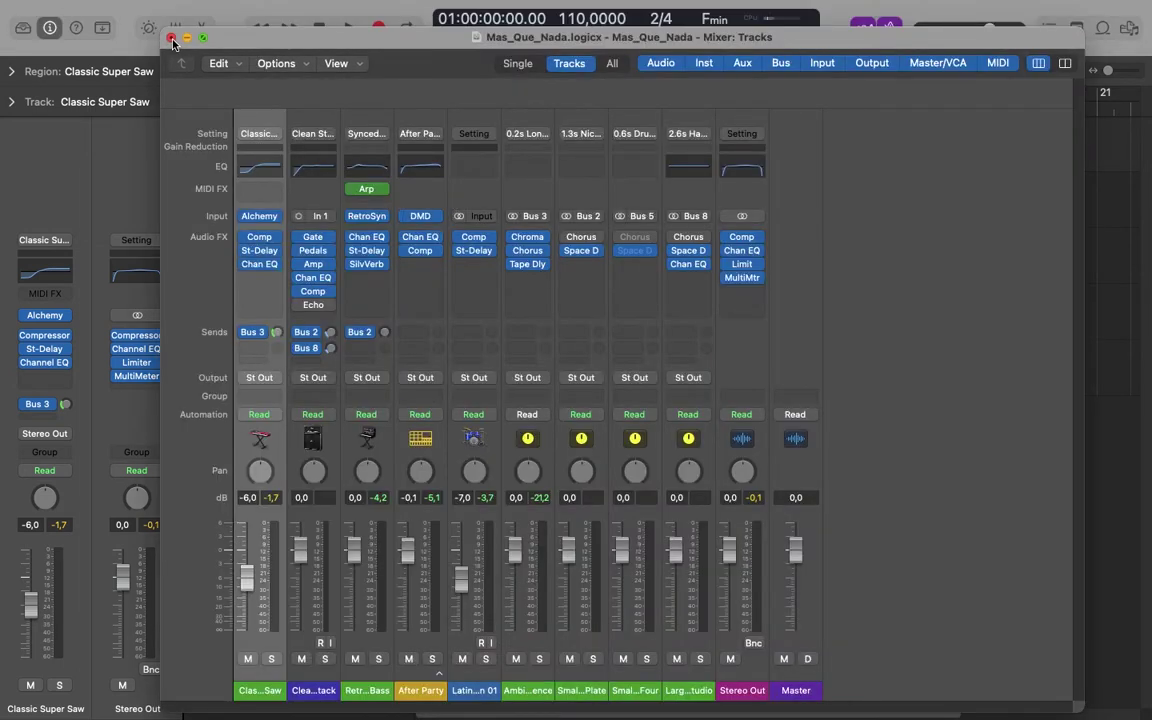
{"action": "left_click", "coordinate": [171, 39]}
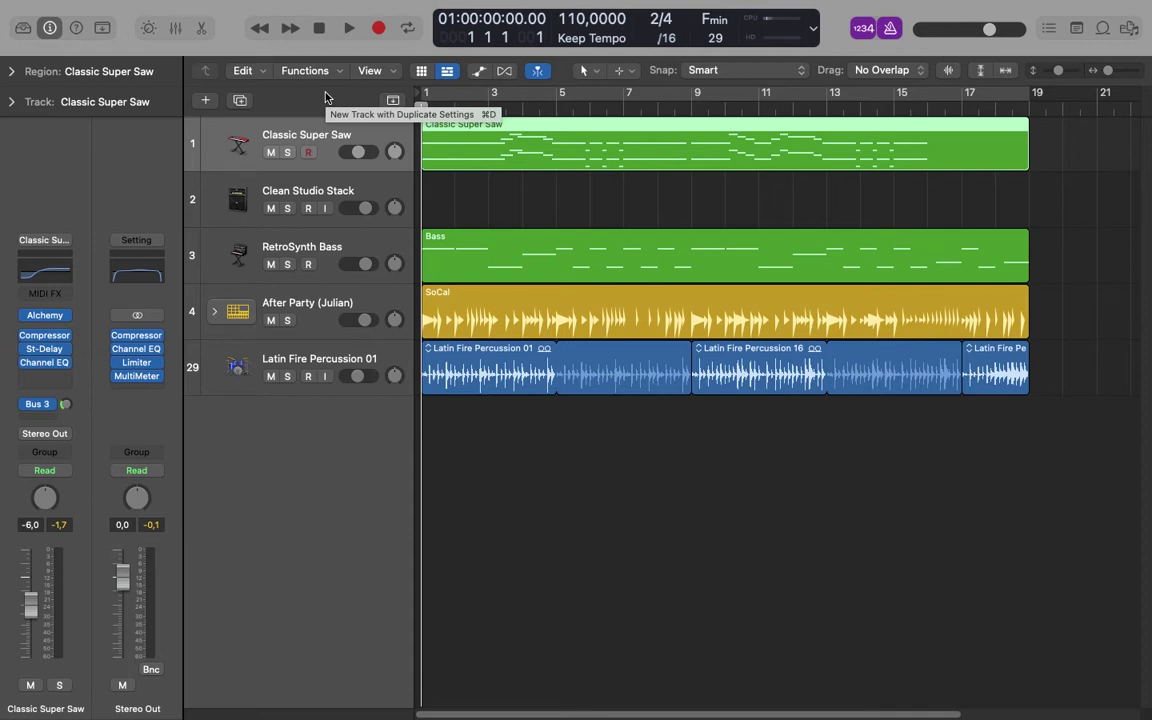
{"action": "key", "text": "super+2"}
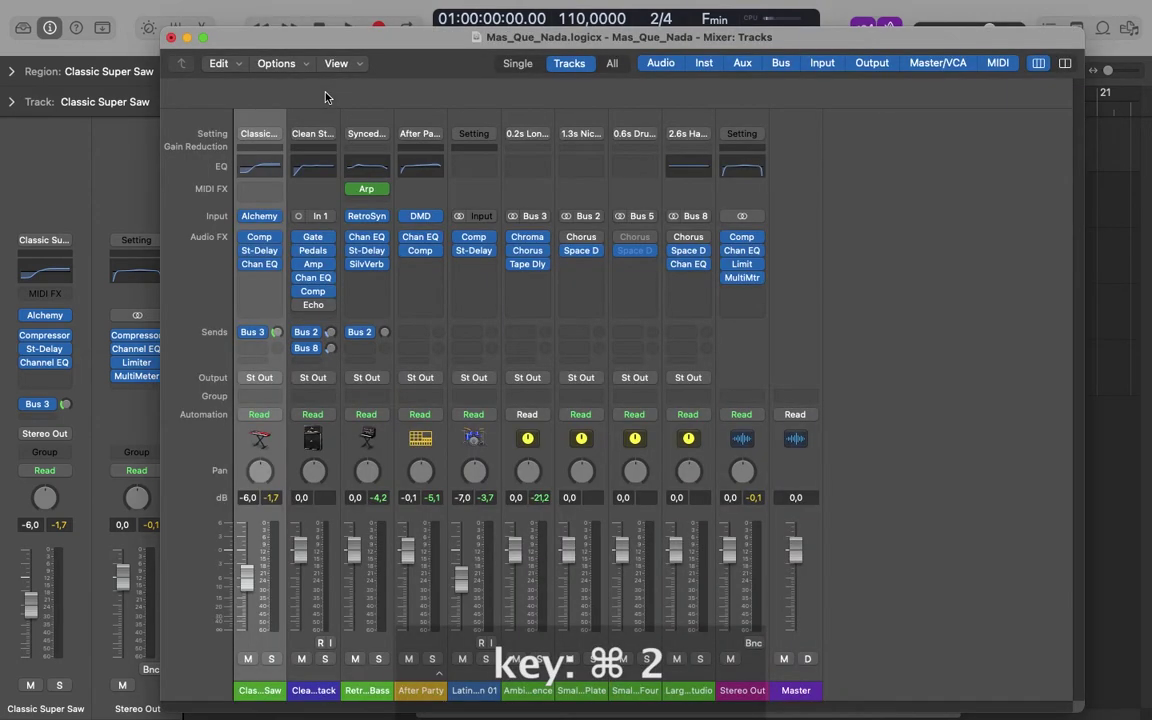
{"action": "double_click", "coordinate": [304, 48]}
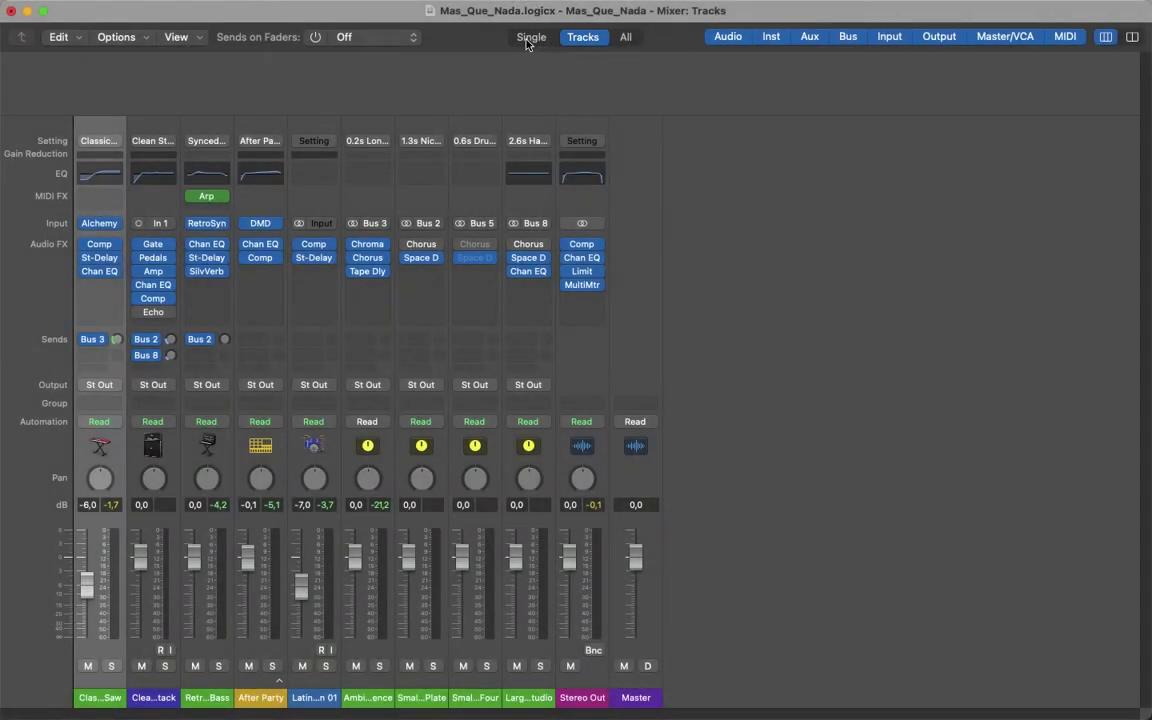
- Compare the Single, Tracks and All views of the Mixer, ending on the Tracks view
{"action": "left_click", "coordinate": [530, 38]}
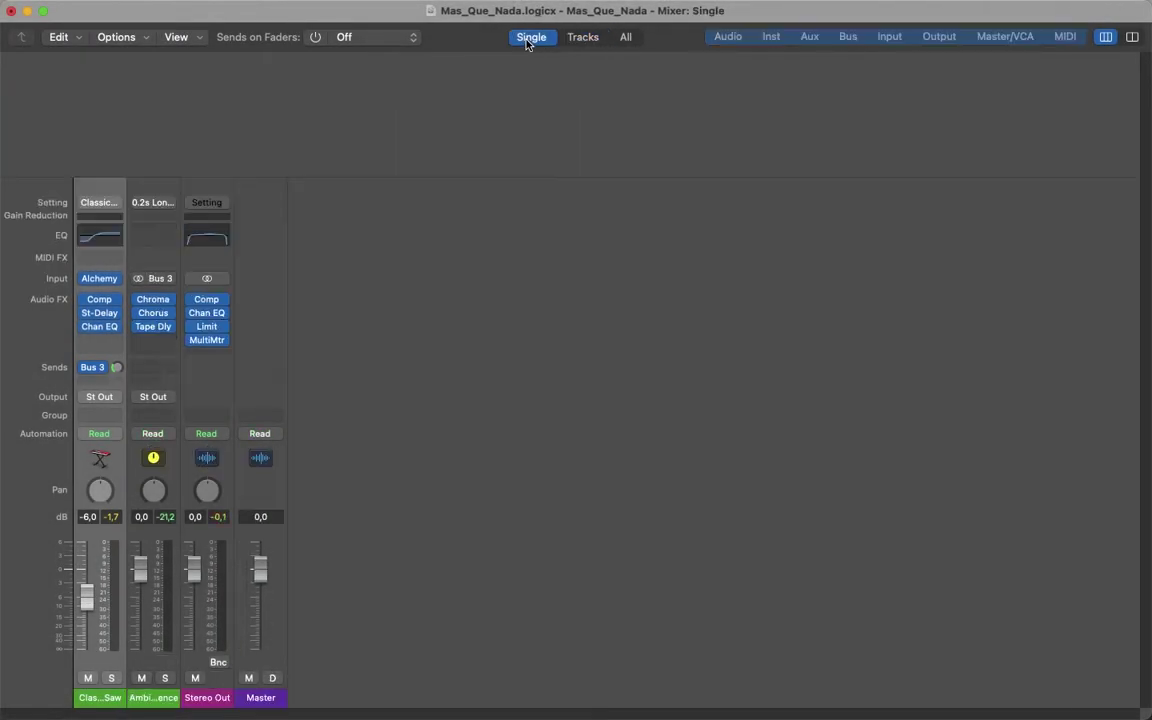
{"action": "left_click", "coordinate": [585, 44]}
{"action": "left_click", "coordinate": [623, 38]}
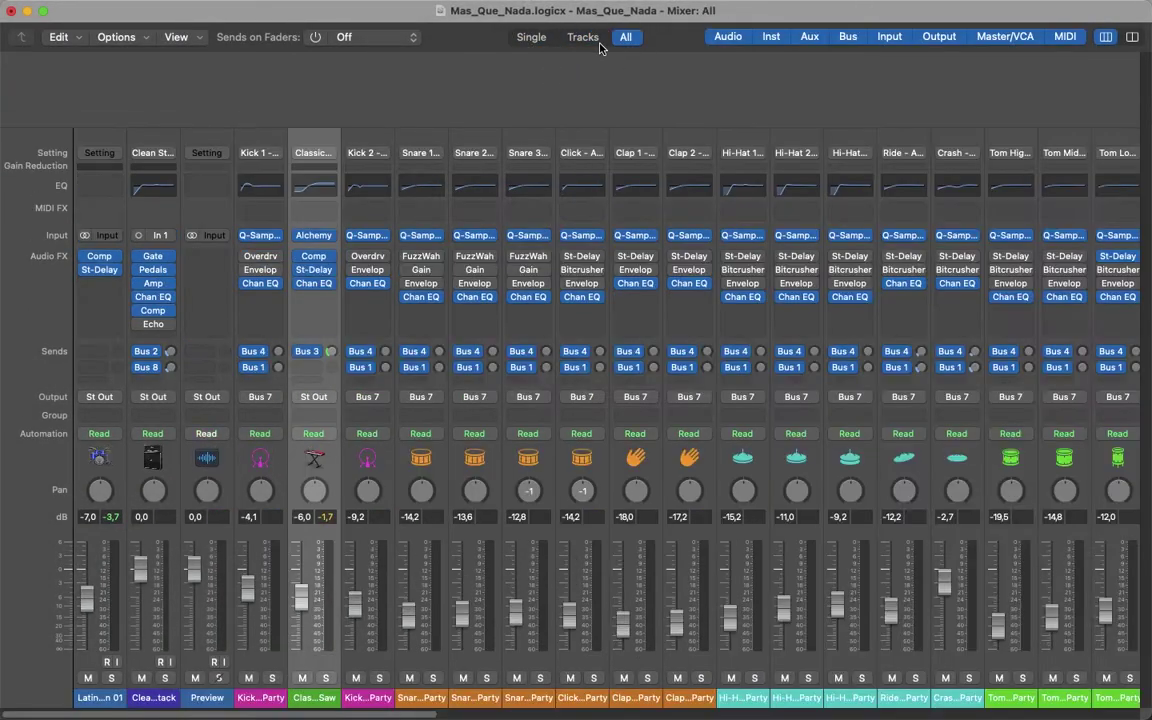
{"action": "left_click", "coordinate": [584, 40]}
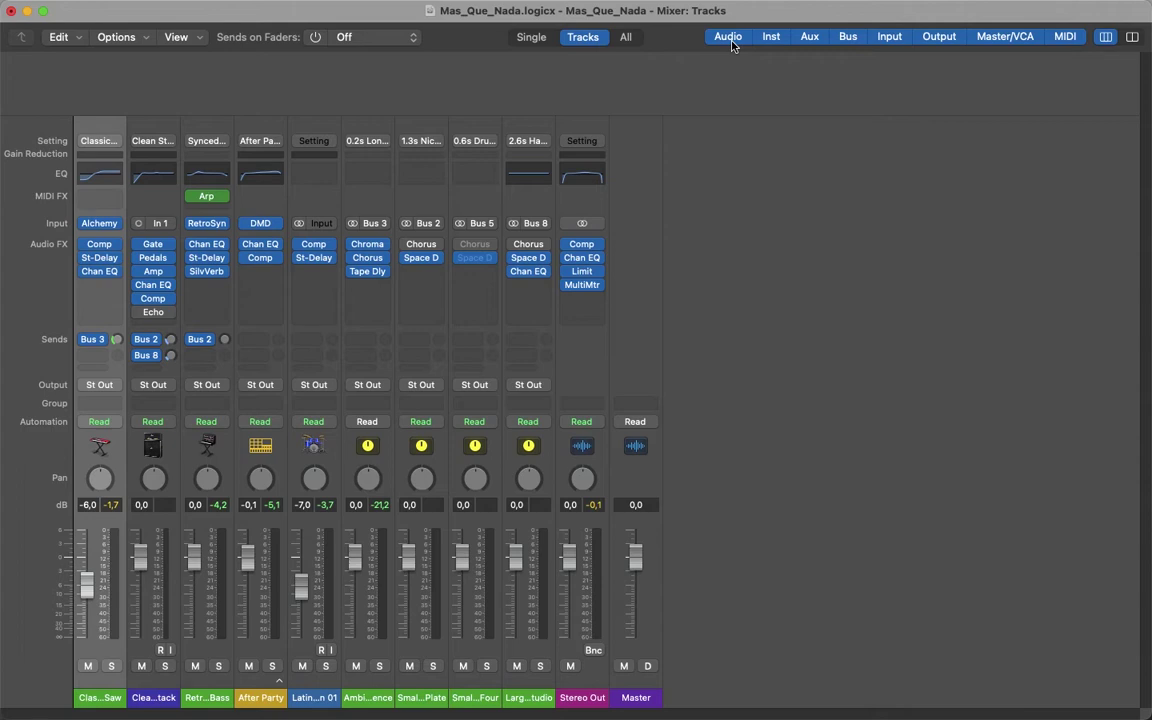
- Hide and show the Audio, Inst and Aux channel strips one type at a time using the Mixer's filters
{"action": "left_click", "coordinate": [729, 37]}
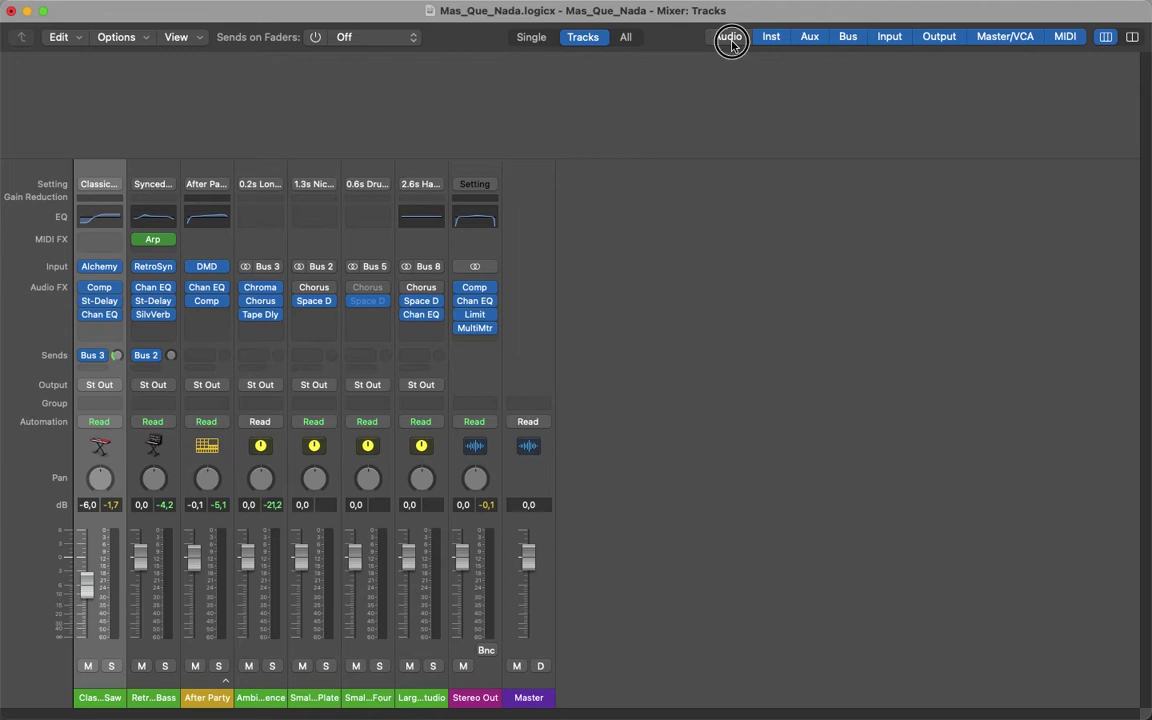
{"action": "left_click", "coordinate": [730, 40]}
{"action": "left_click", "coordinate": [770, 40]}
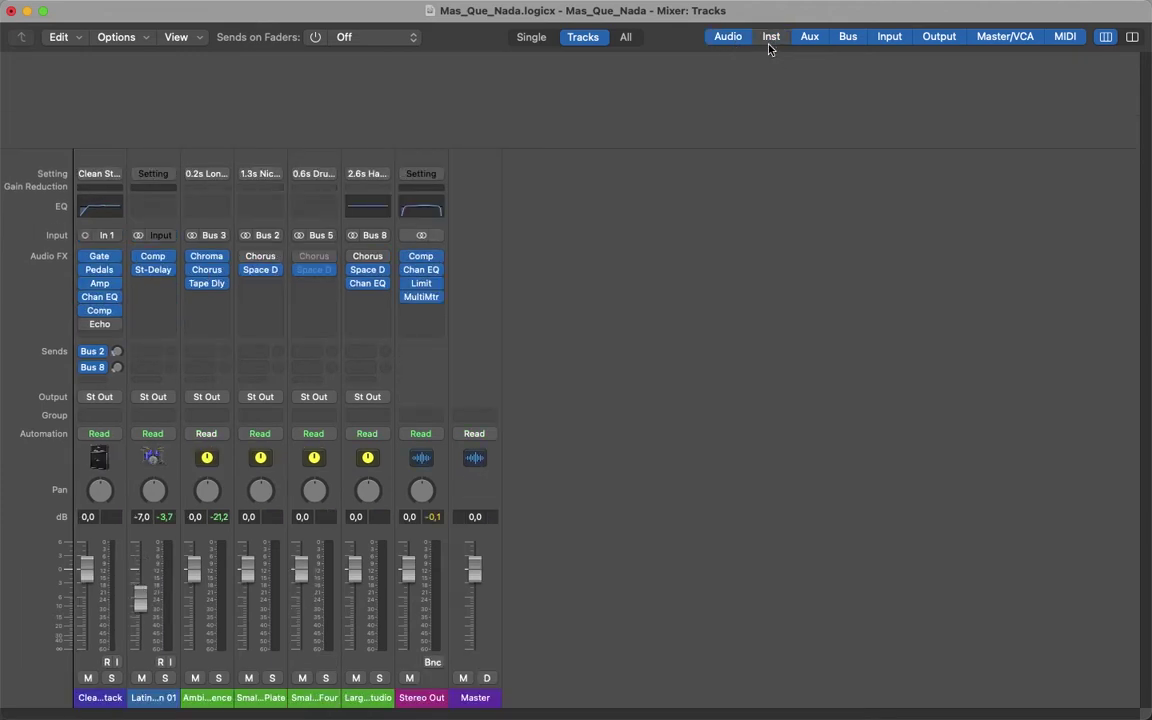
{"action": "left_click", "coordinate": [771, 40]}
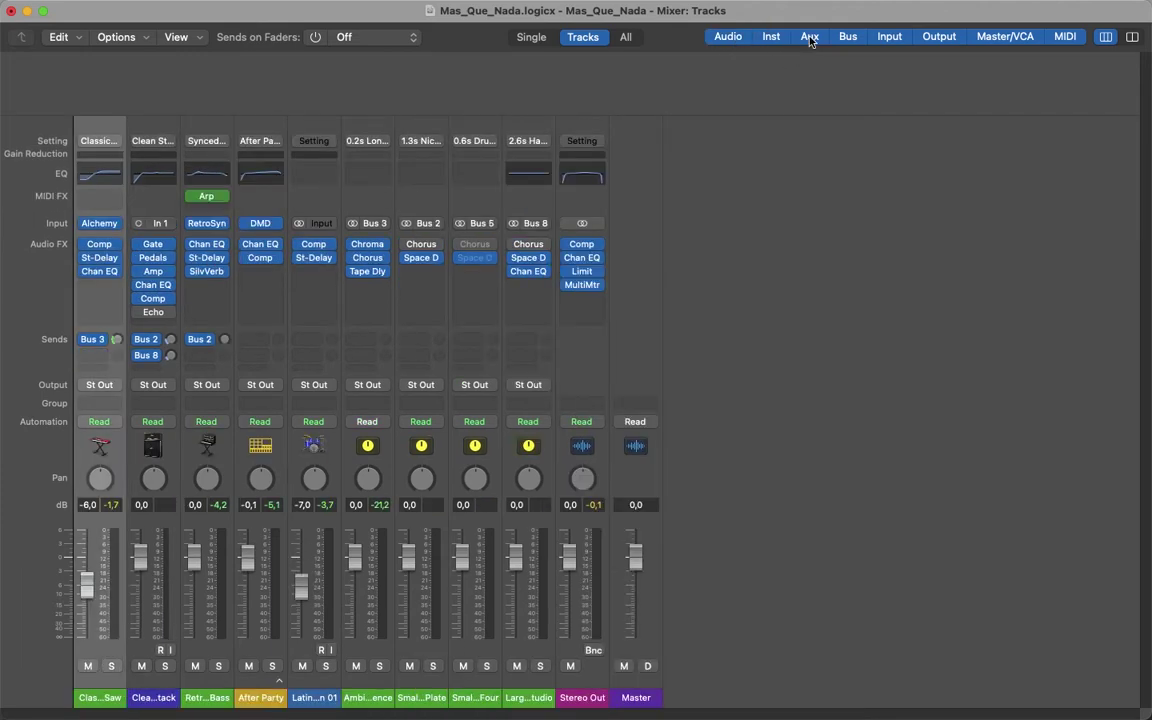
{"action": "left_click", "coordinate": [810, 38]}
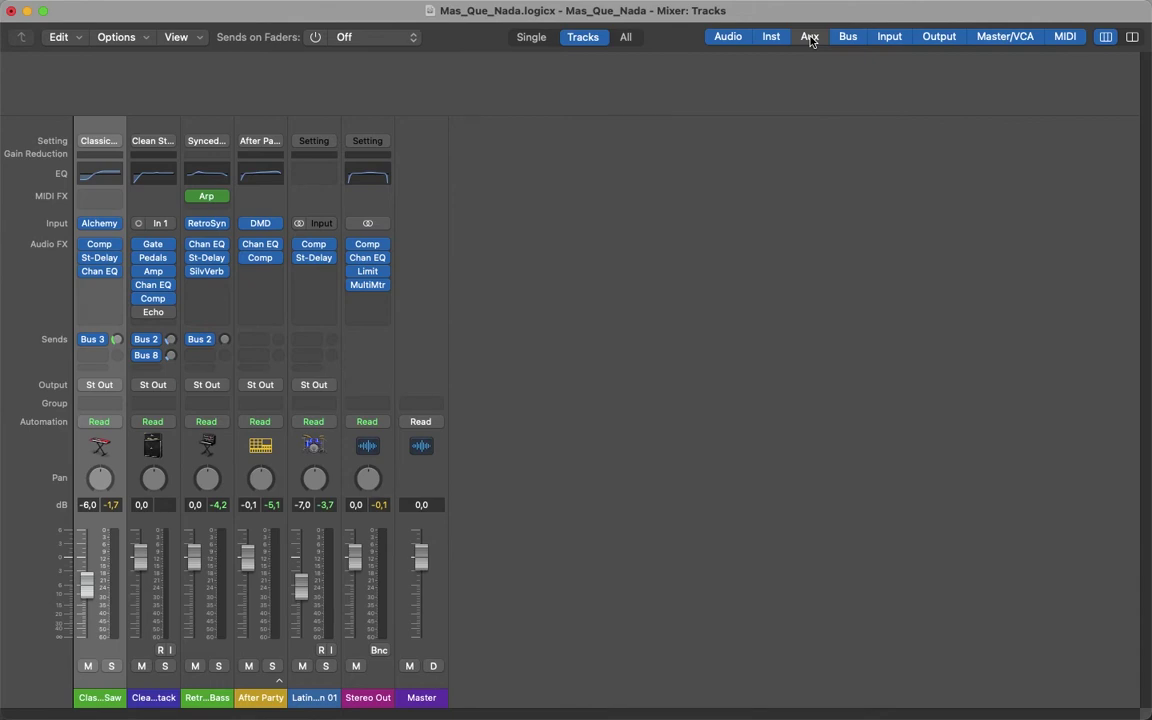
{"action": "left_click", "coordinate": [810, 38]}
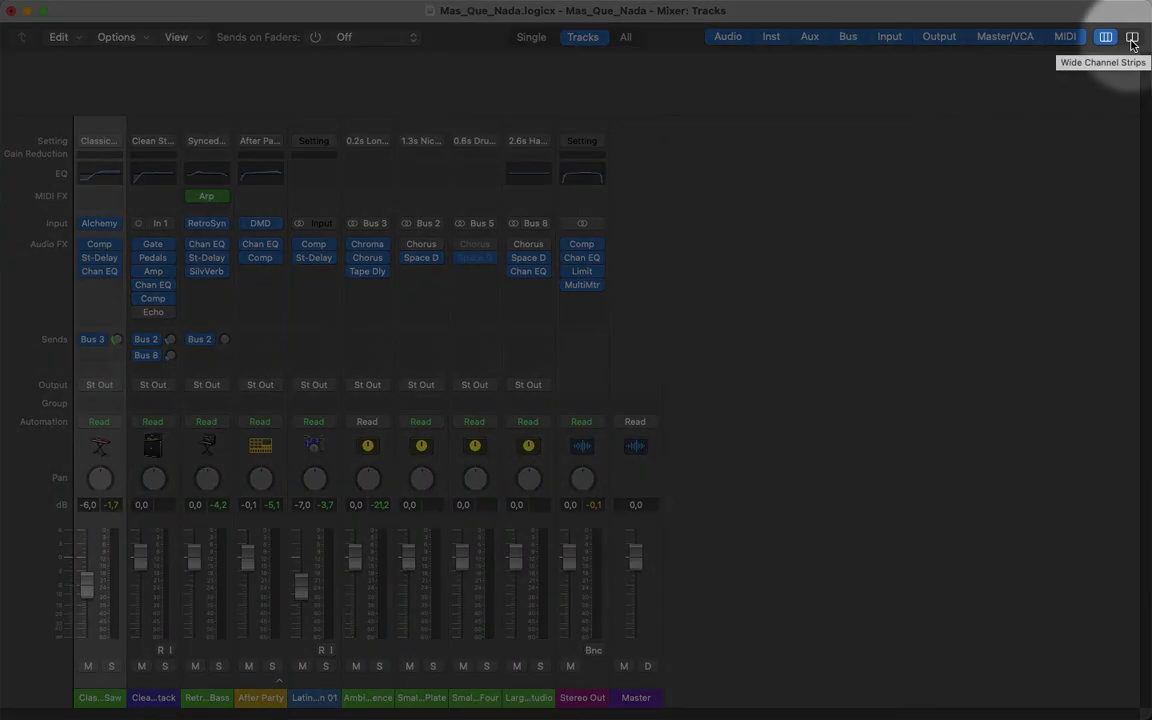
- Compare narrow and wide channel strips and leave the Mixer set to wide channel strips
{"action": "left_click", "coordinate": [1132, 43]}
{"action": "left_click", "coordinate": [1110, 43]}
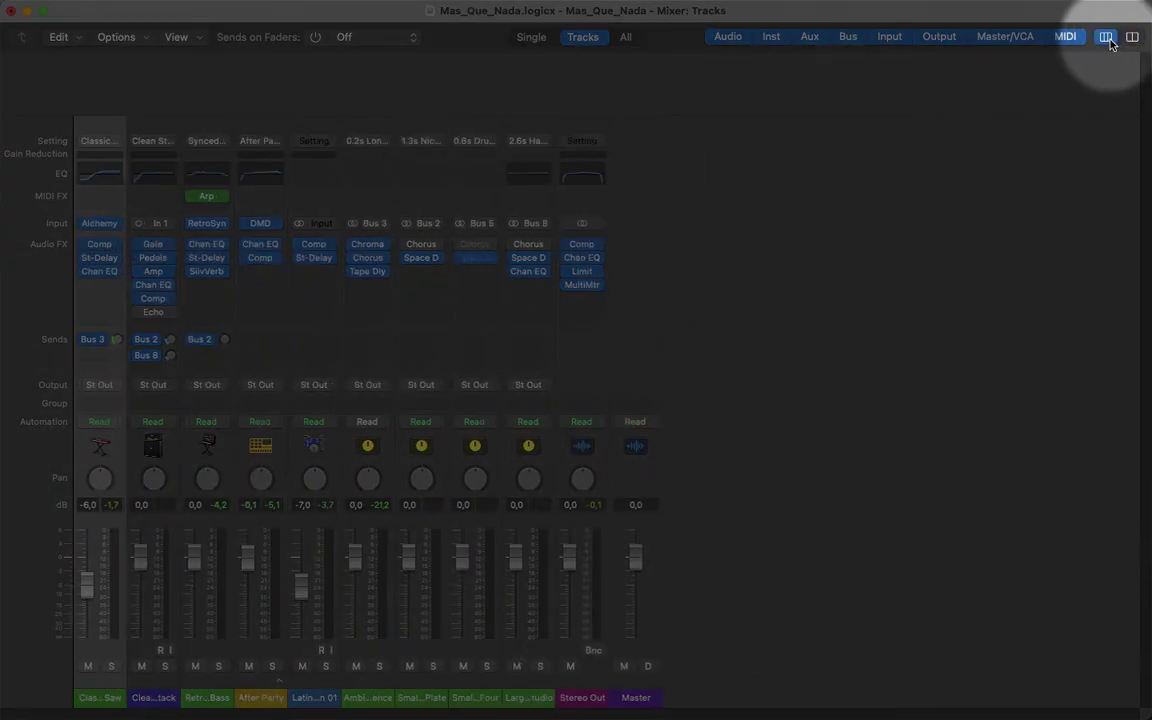
{"action": "left_click", "coordinate": [1132, 38]}
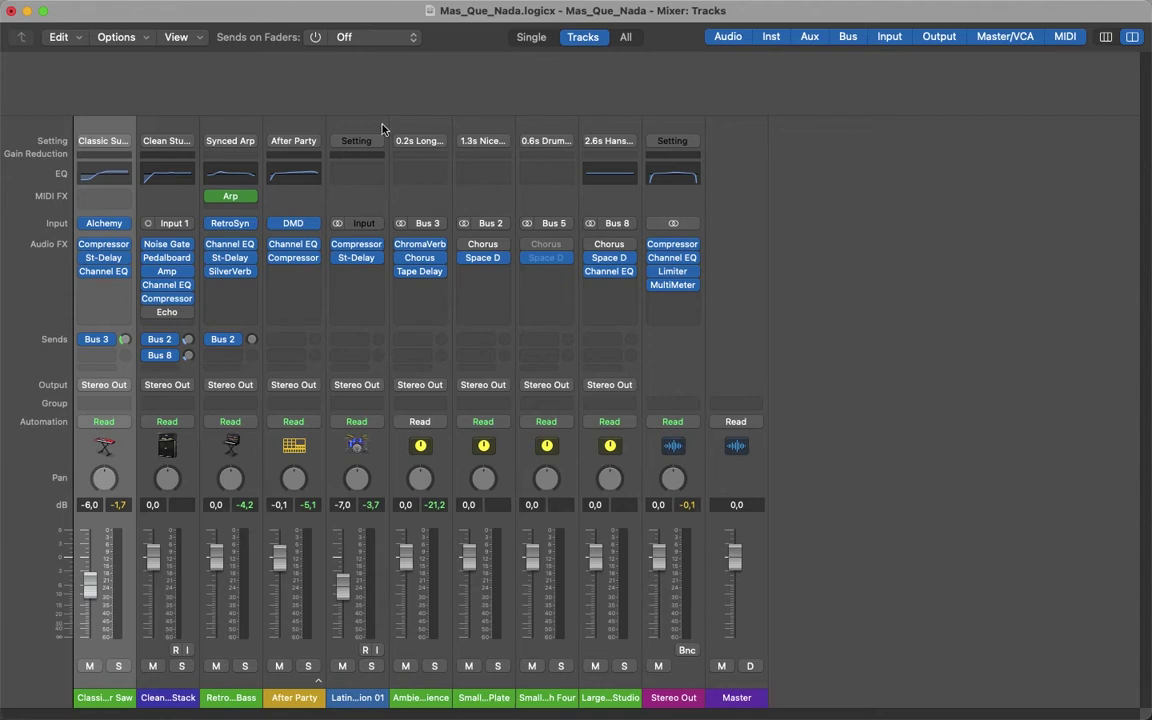
- Review the channel strip setting commands available for the Classic Super Saw strip
{"action": "left_click", "coordinate": [124, 147]}
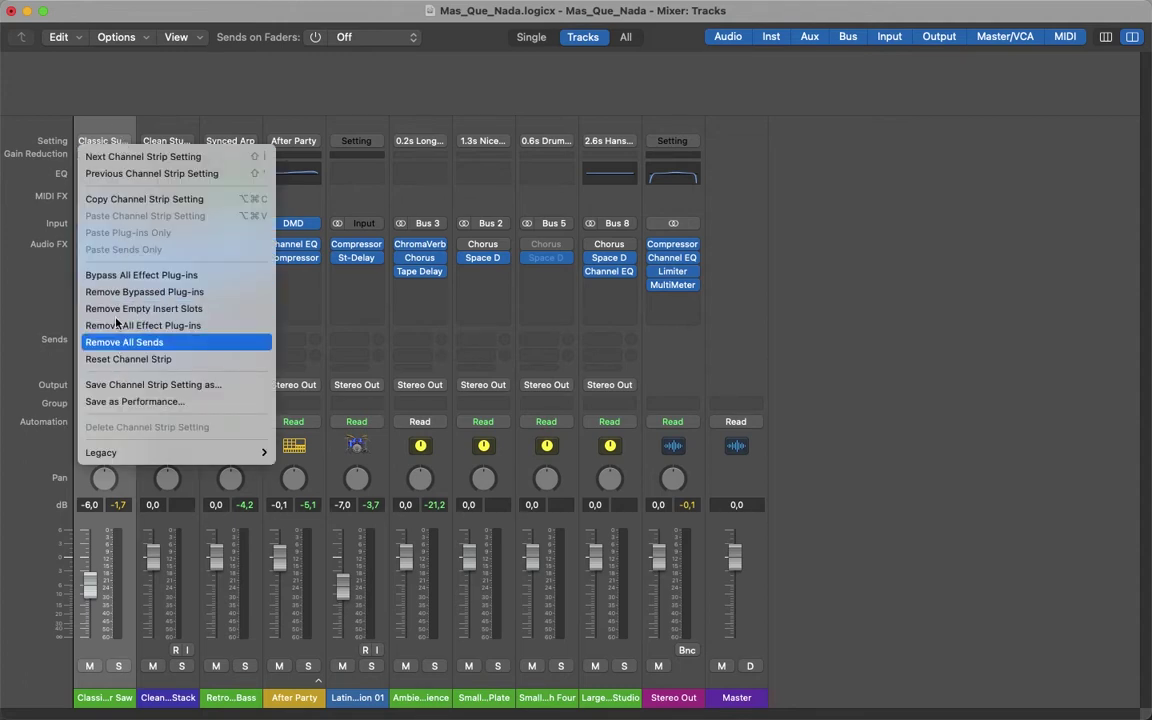
{"action": "left_click", "coordinate": [110, 139]}
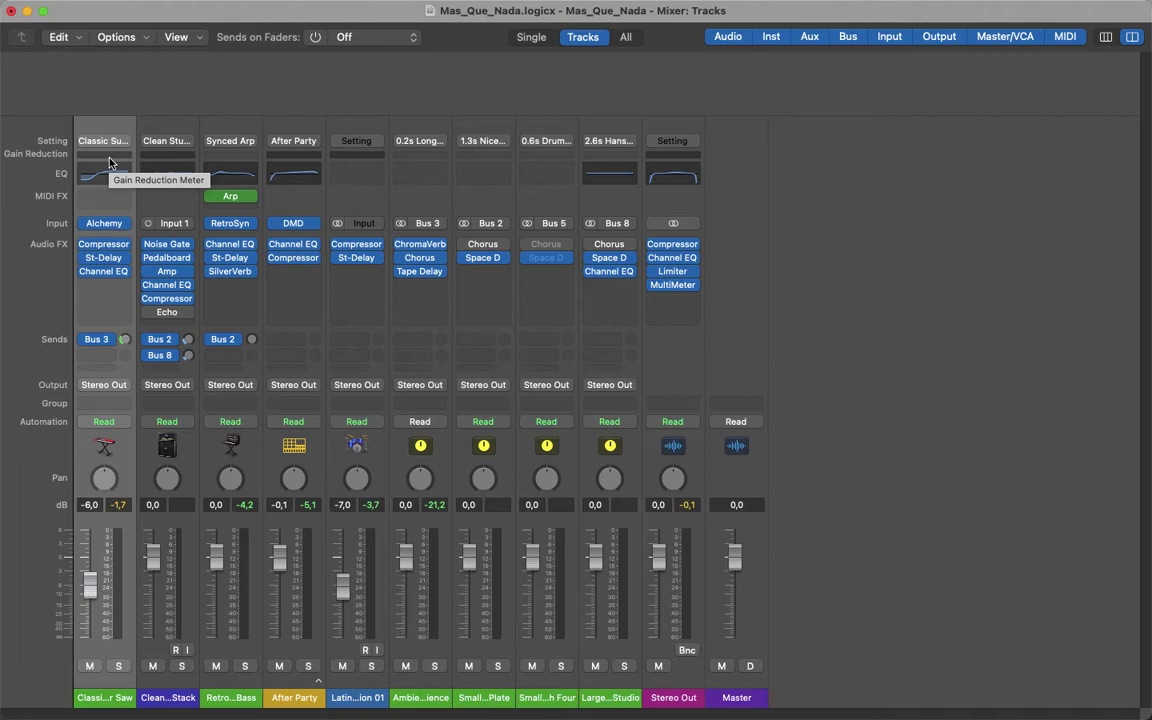
- Play the project to watch the gain reduction meters, and inspect the Classic Super Saw strip's Compressor through its meter
{"action": "key", "text": "space"}
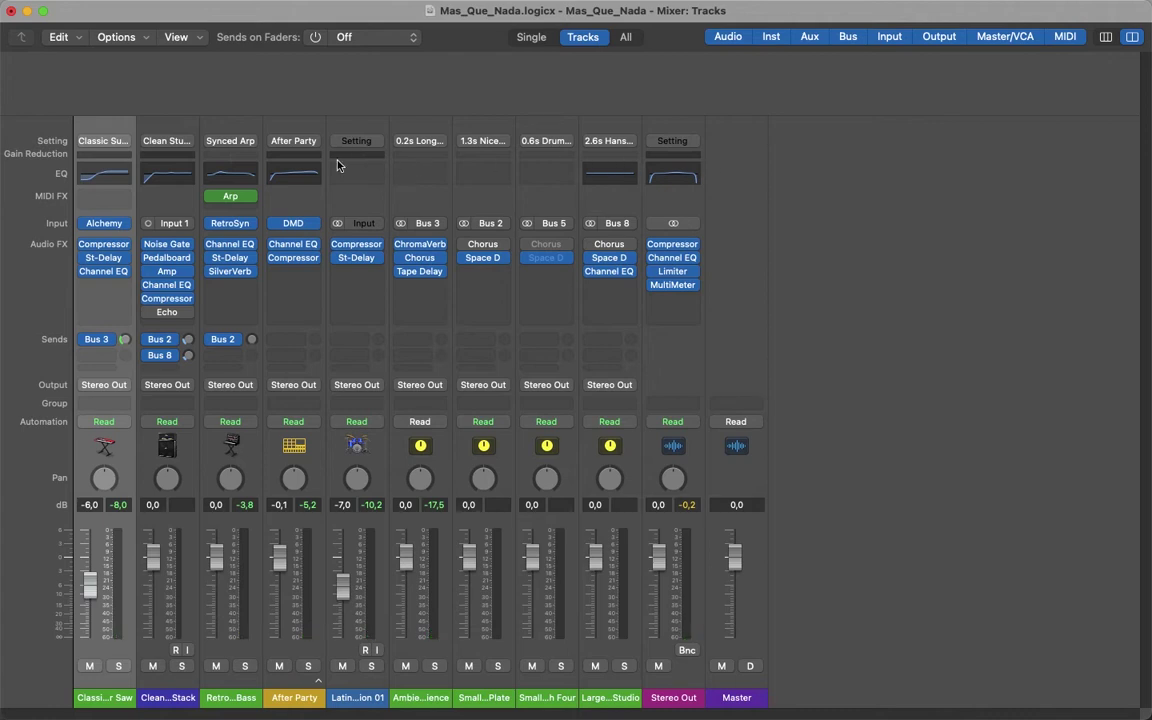
{"action": "left_click", "coordinate": [98, 154]}
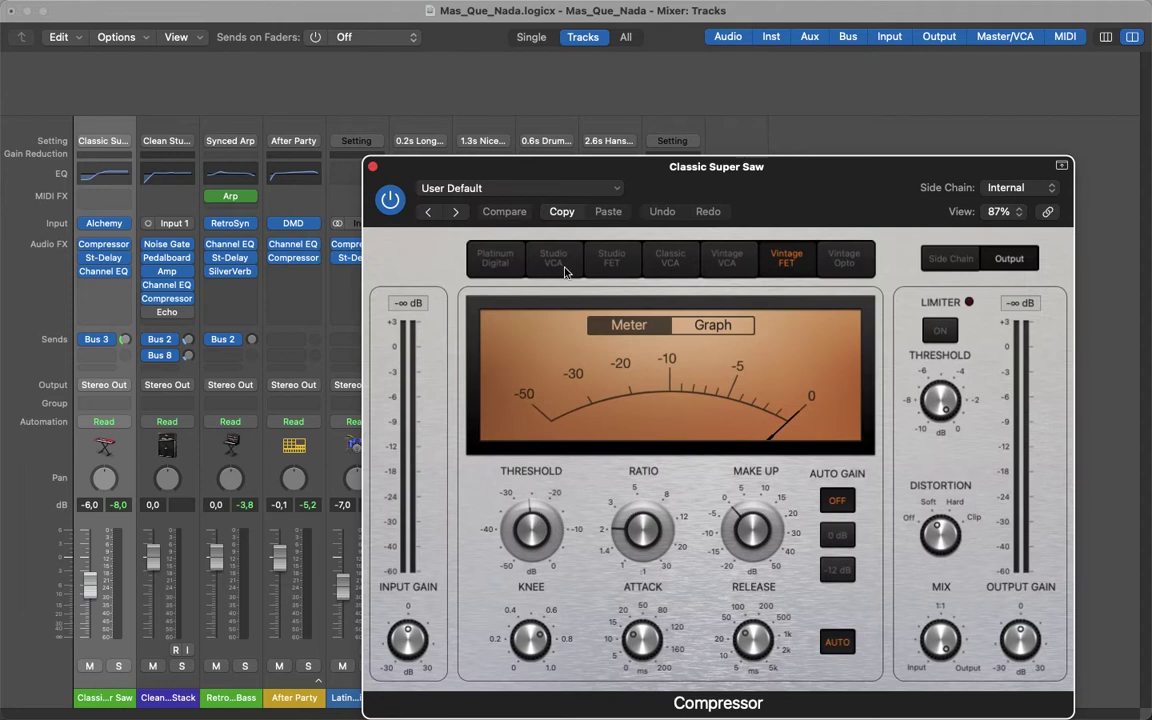
{"action": "left_click_drag", "start_coordinate": [793, 205], "coordinate": [761, 167]}
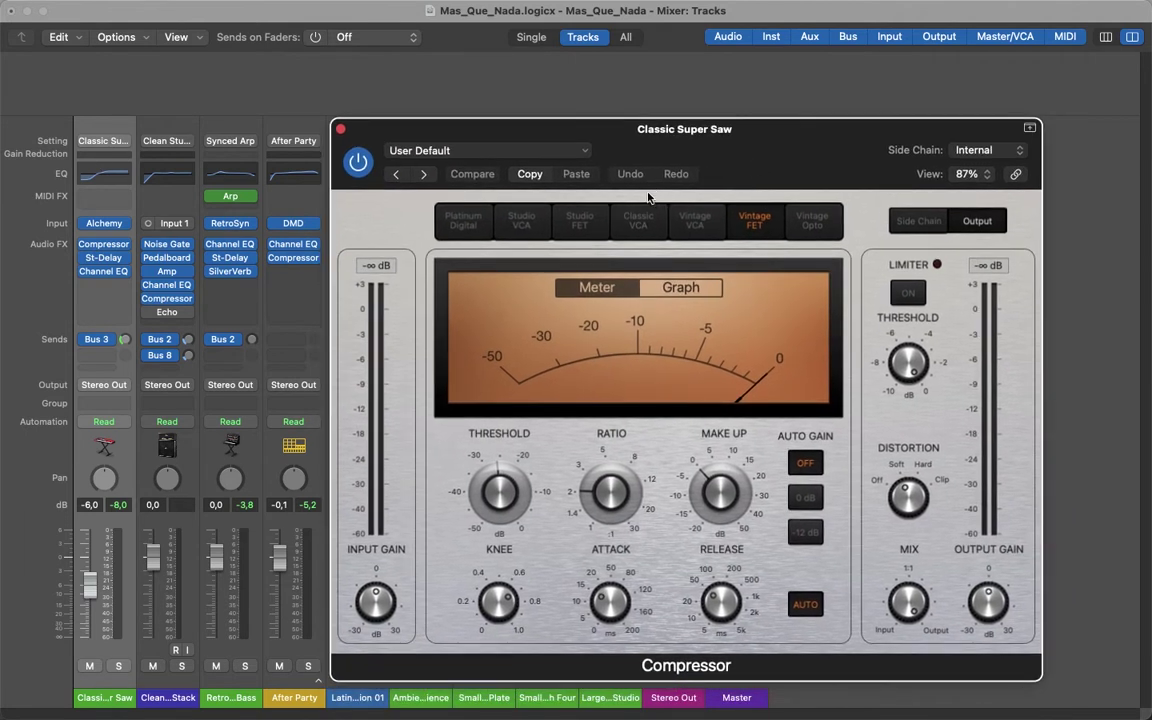
{"action": "left_click", "coordinate": [341, 131]}
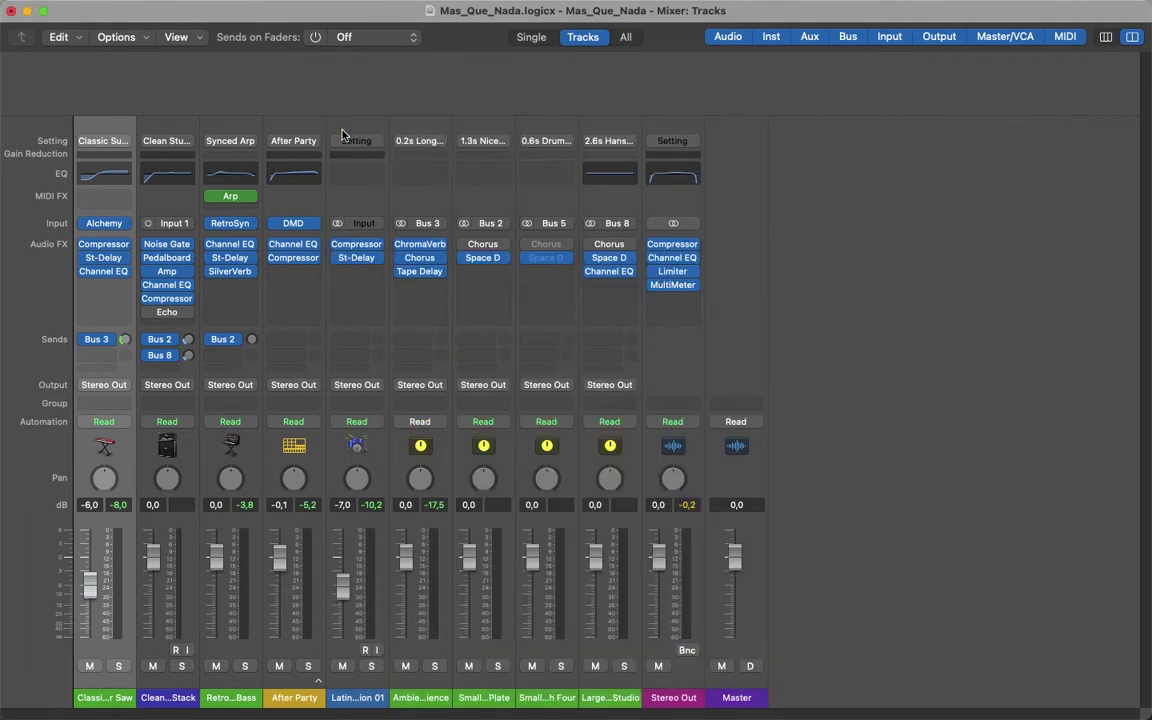
- Add a Compressor to the RetroSynth Bass strip through its gain reduction meter, and remove that plug-in again
{"action": "left_click", "coordinate": [238, 156]}
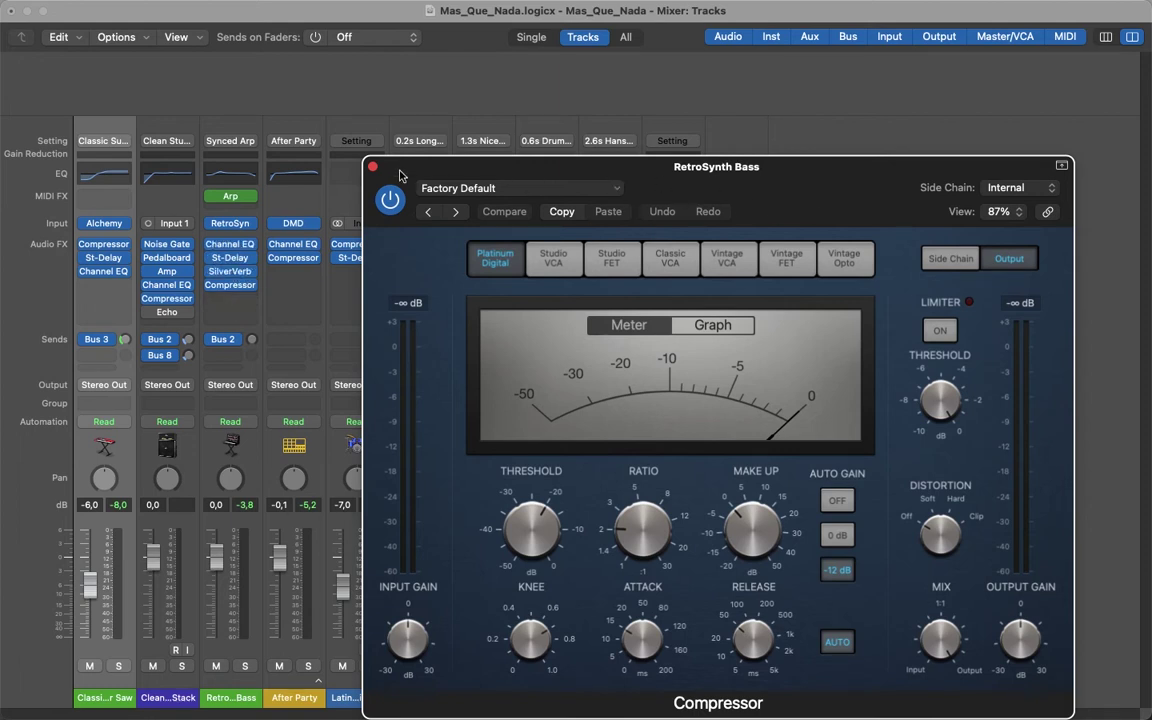
{"action": "left_click", "coordinate": [373, 167]}
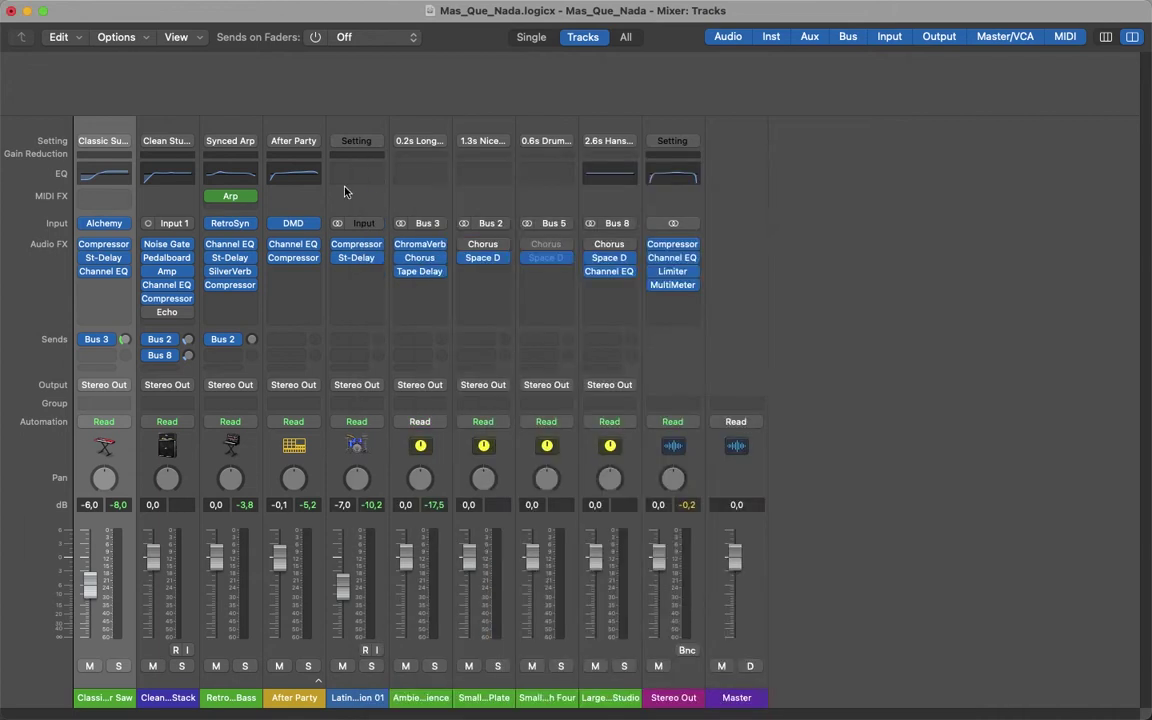
{"action": "left_click", "coordinate": [253, 287]}
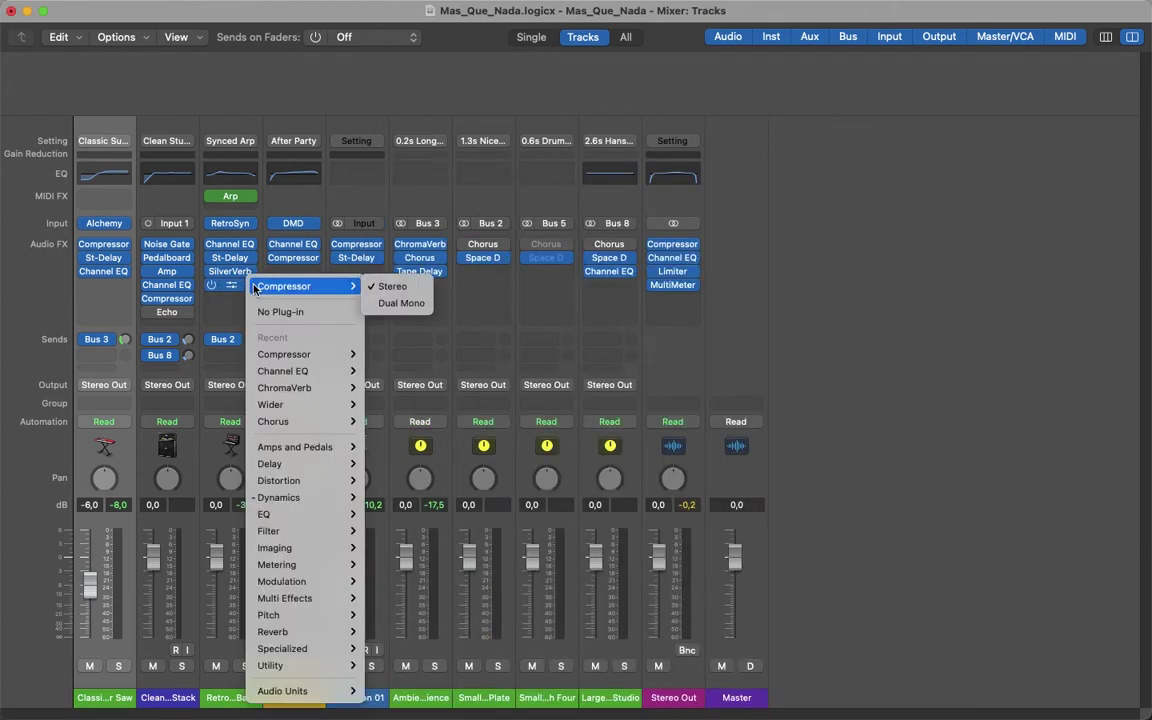
{"action": "left_click", "coordinate": [296, 312]}
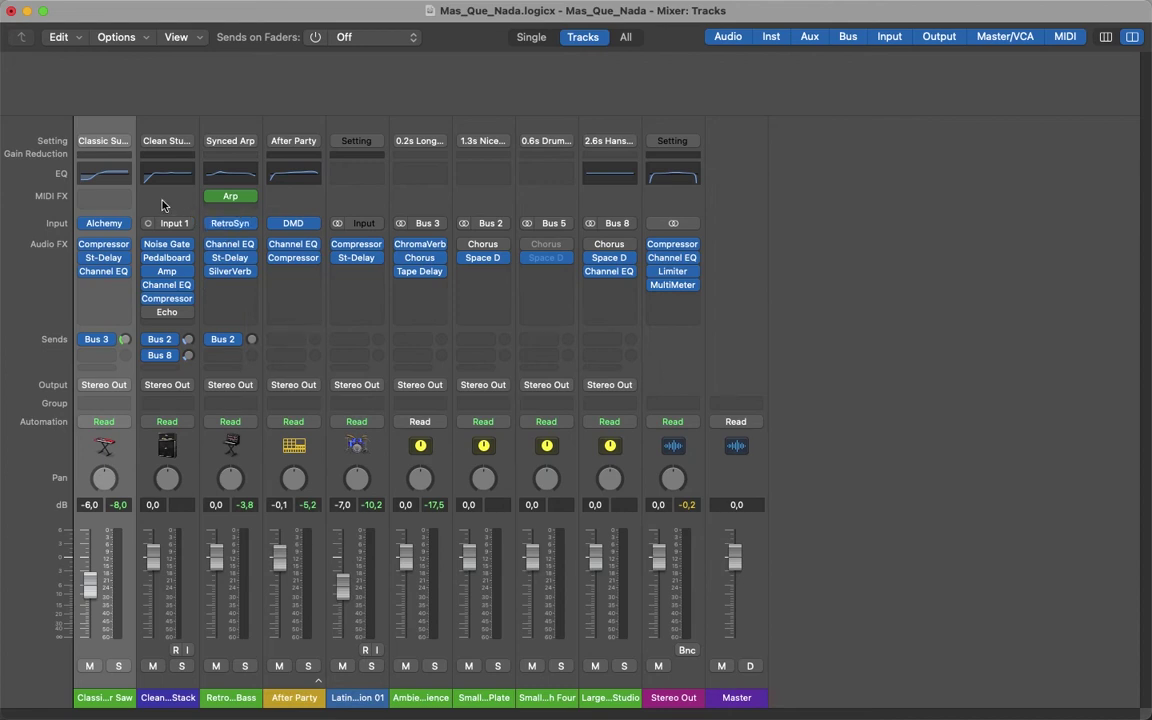
- Inspect the Channel EQ curve and band settings of the Classic Super Saw strip through its EQ thumbnail
{"action": "left_click", "coordinate": [106, 177]}
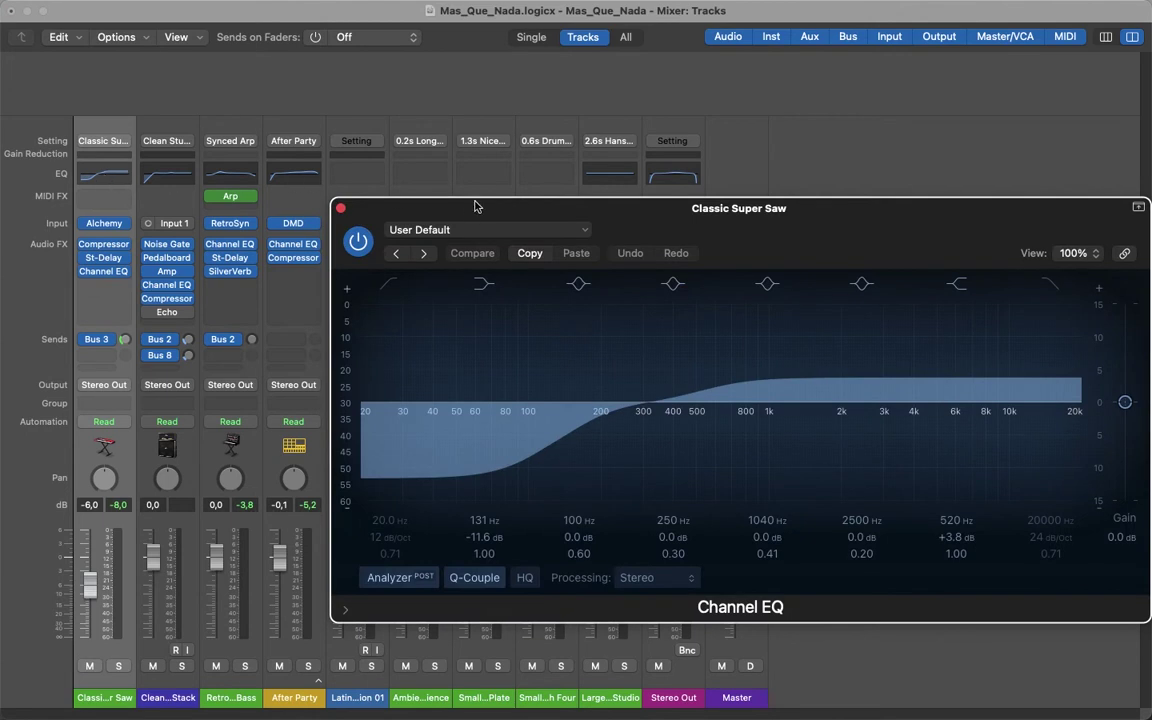
{"action": "left_click", "coordinate": [341, 210]}
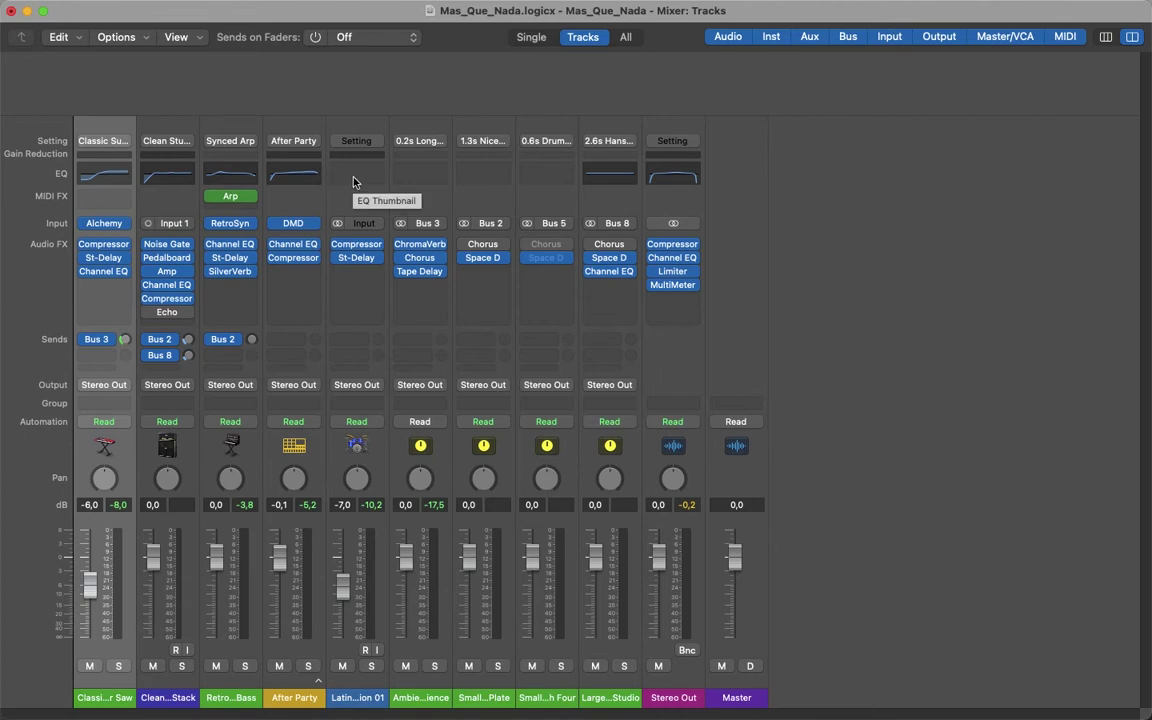
- Add a Channel EQ to the Latin Fire Percussion 01 strip through its empty EQ thumbnail and move the plug-in window clear of the strip
{"action": "left_click", "coordinate": [351, 182]}
{"action": "left_click_drag", "start_coordinate": [387, 210], "coordinate": [471, 201]}
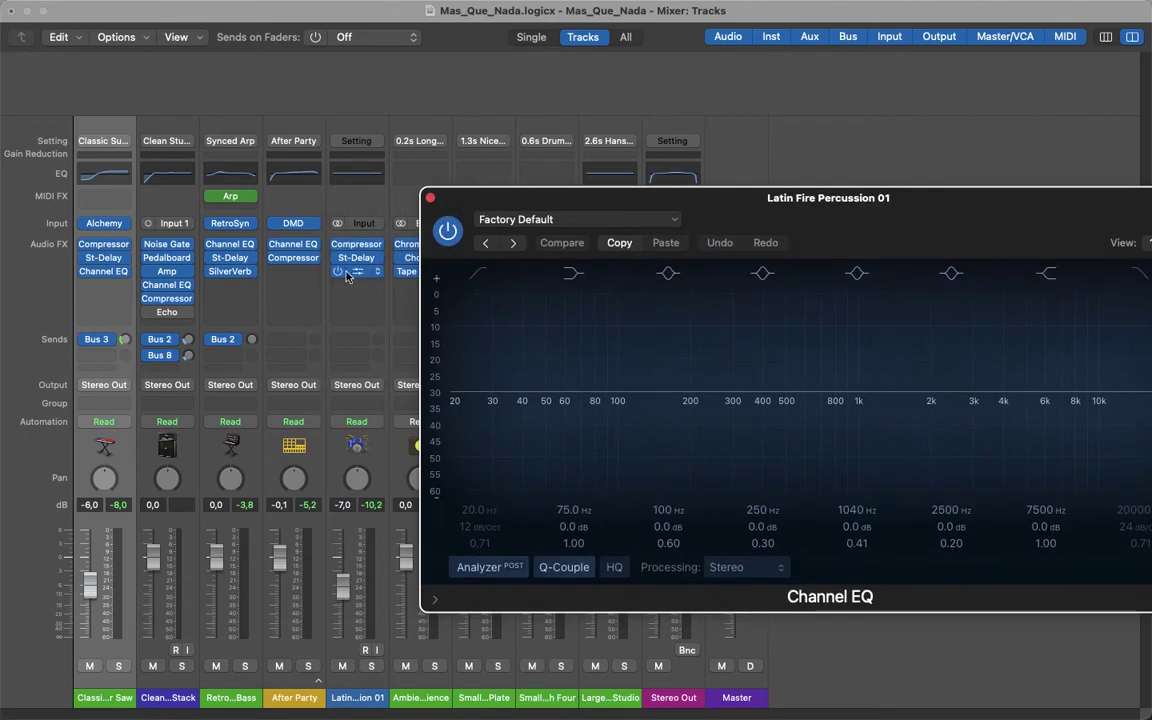
- Close the Channel EQ window and remove that plug-in from the Latin Fire Percussion 01 strip
{"action": "left_click_drag", "start_coordinate": [579, 202], "coordinate": [471, 192]}
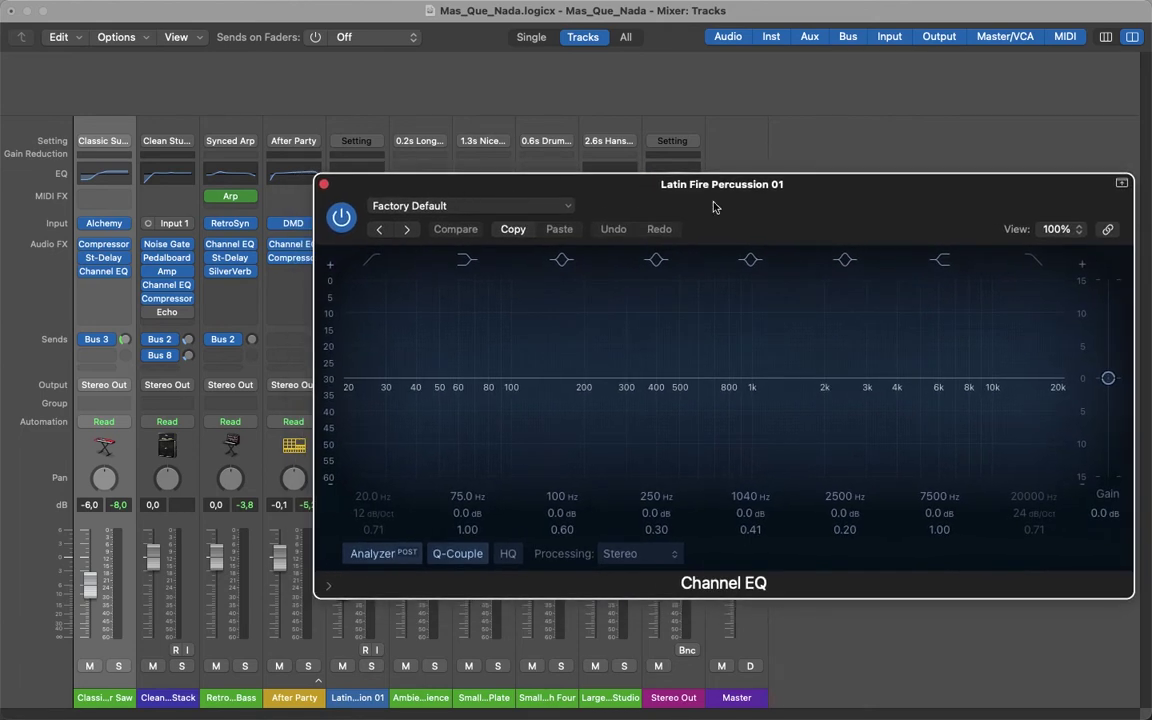
{"action": "left_click", "coordinate": [323, 184]}
{"action": "left_click", "coordinate": [378, 271]}
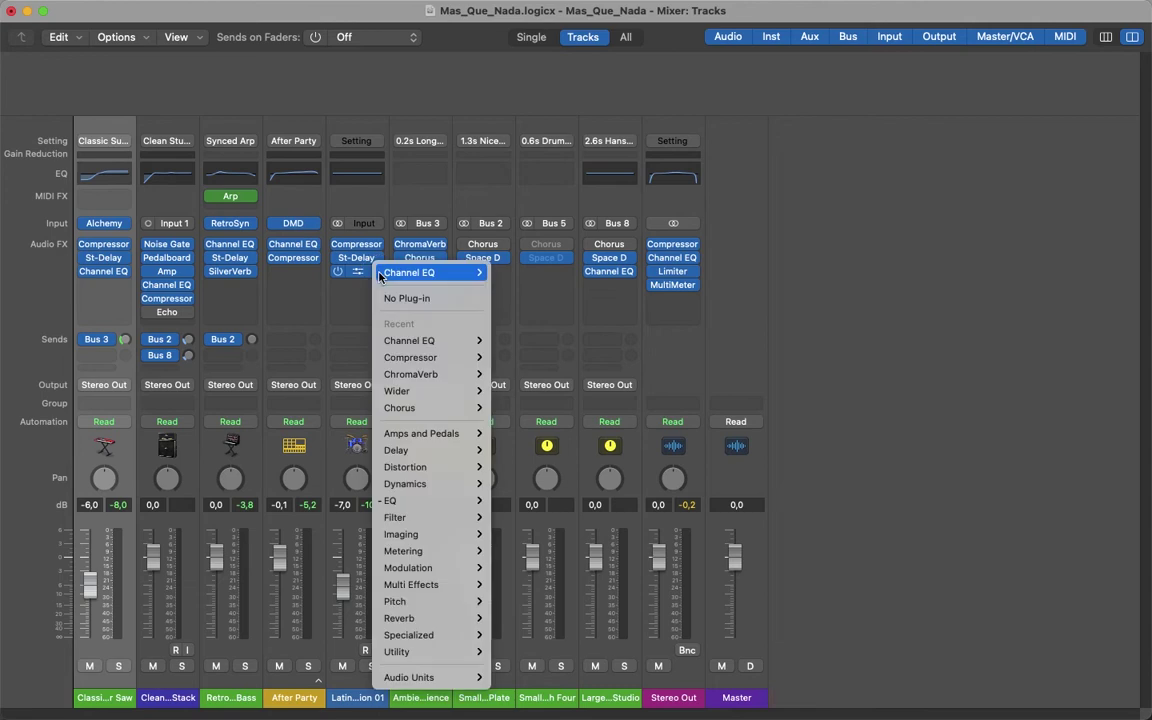
{"action": "left_click", "coordinate": [430, 299]}
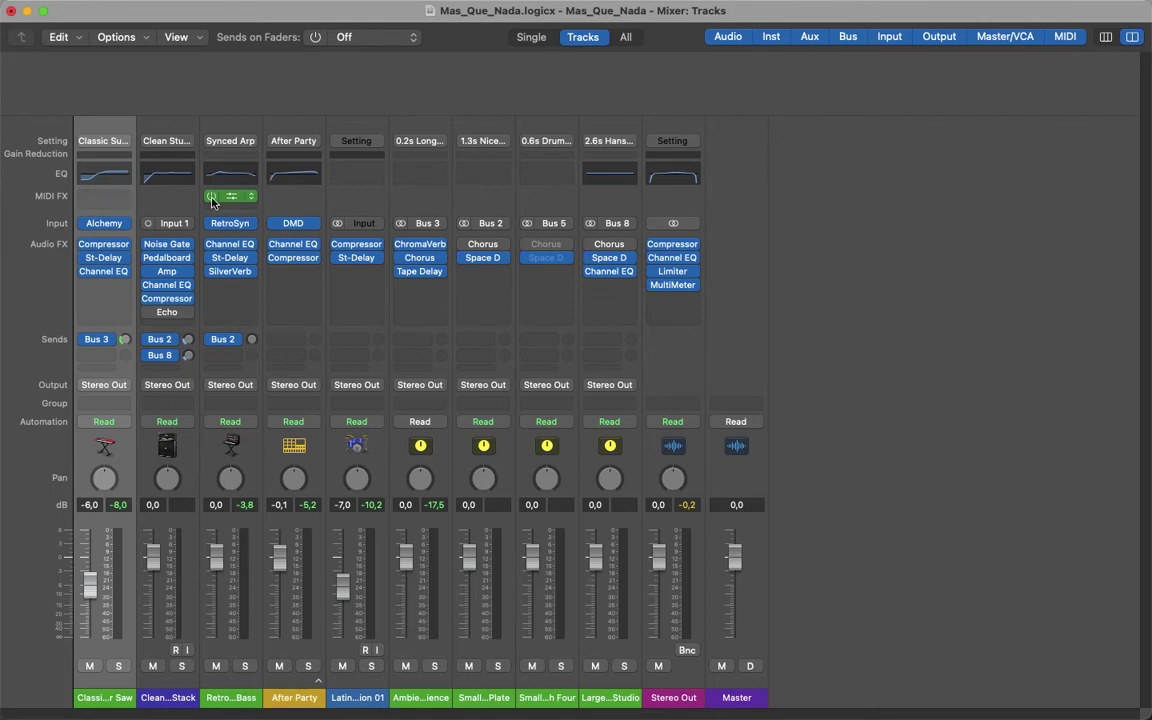
- Browse the MIDI effects available for the RetroSynth Bass and Classic Super Saw strips without changing either slot
{"action": "left_click", "coordinate": [250, 197]}
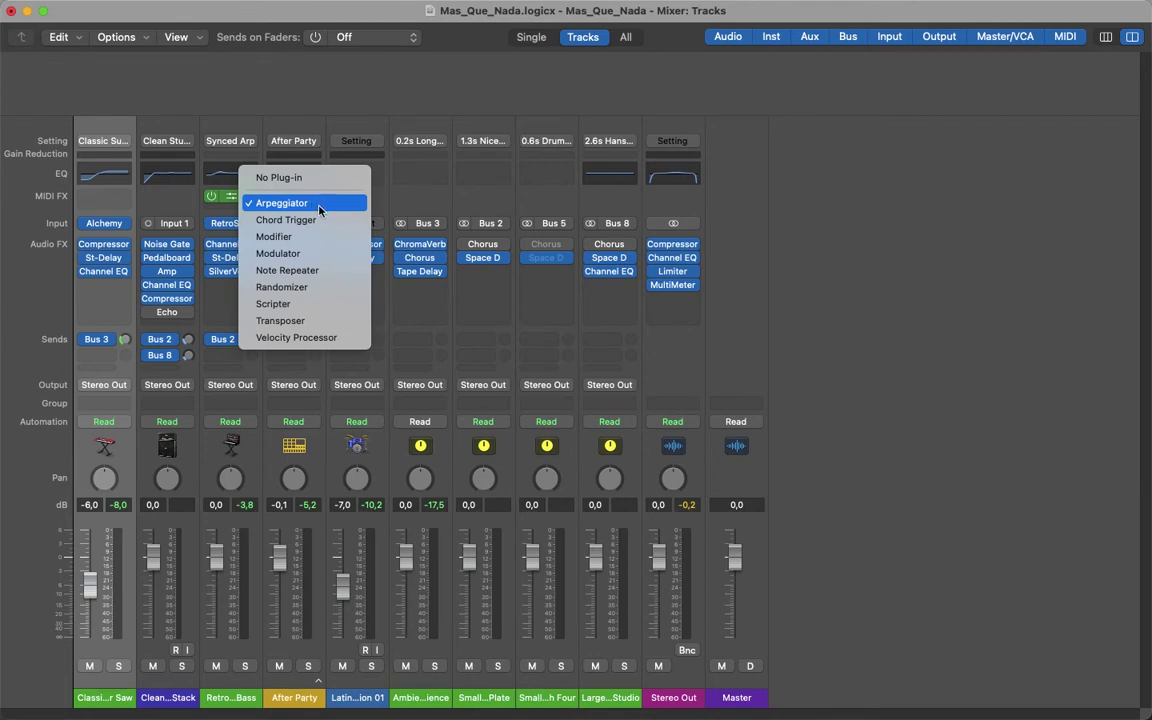
{"action": "left_click", "coordinate": [27, 200]}
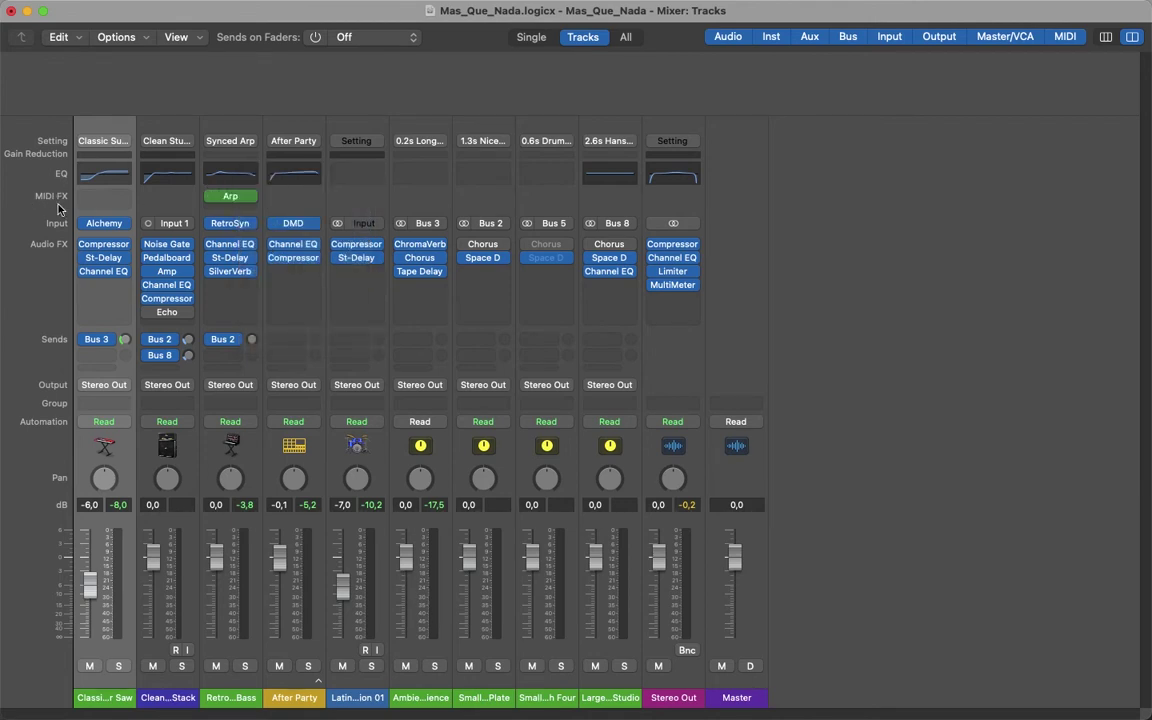
{"action": "left_click", "coordinate": [126, 198]}
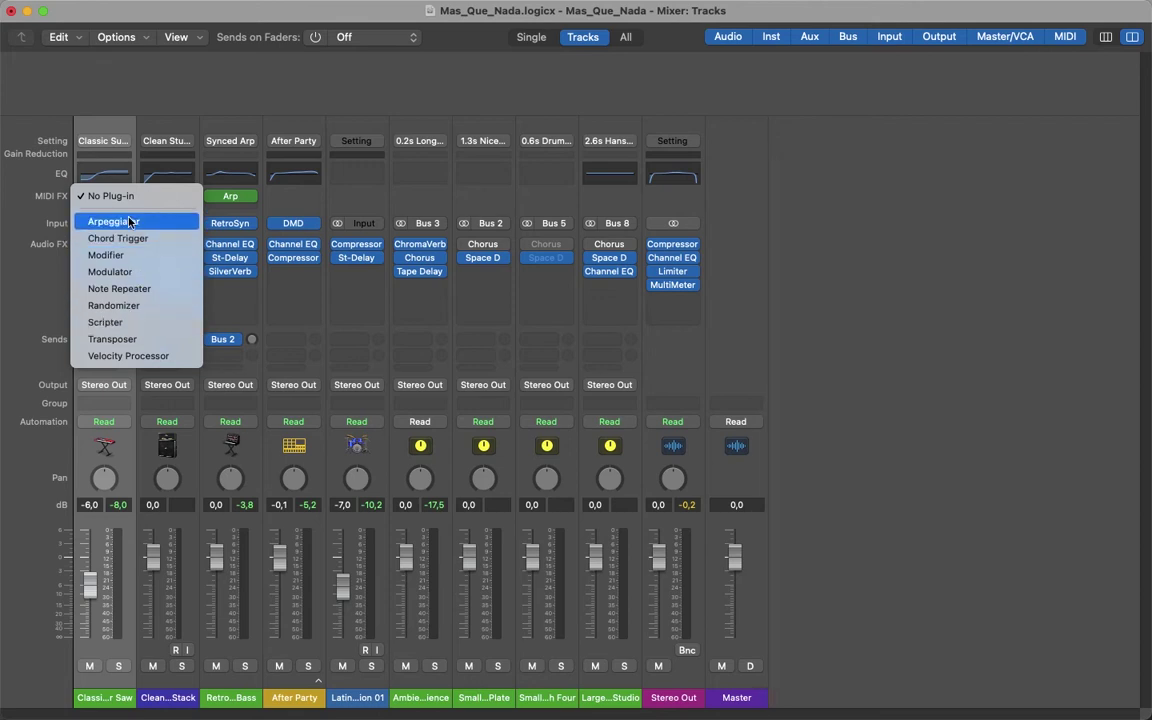
{"action": "left_click", "coordinate": [30, 182]}
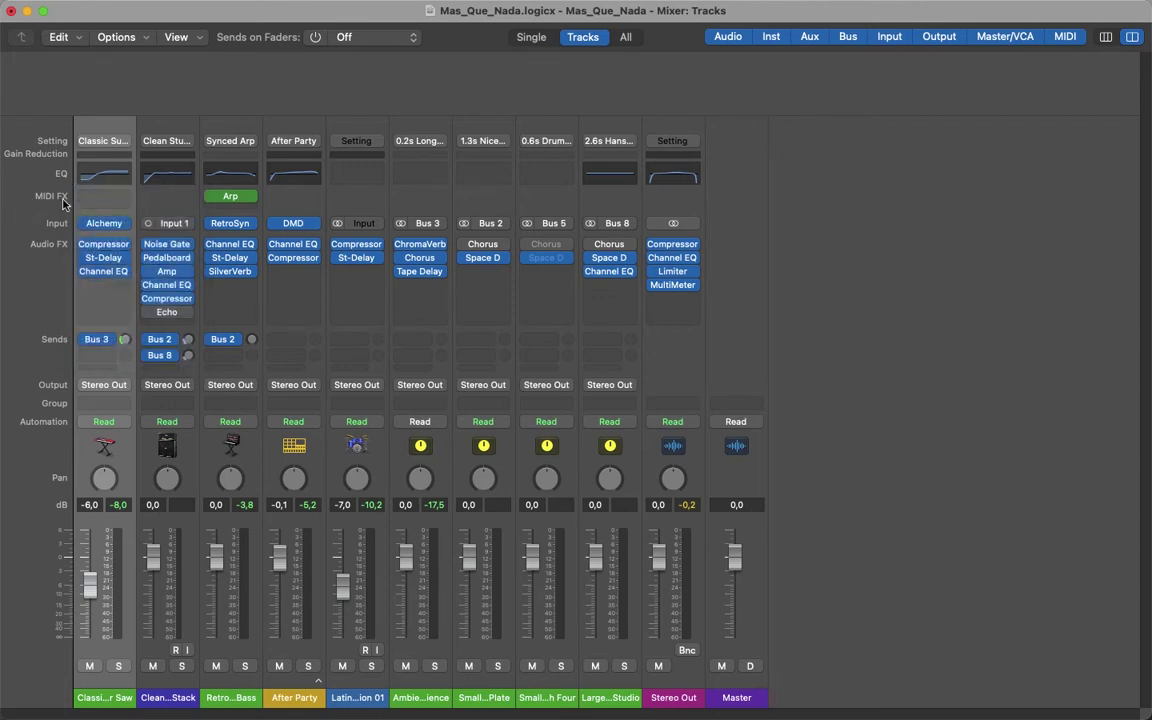
- Inspect the RetroSynth Bass strip's Arpeggiator, close its window, and bypass and re-enable the effect
{"action": "left_click", "coordinate": [231, 197]}
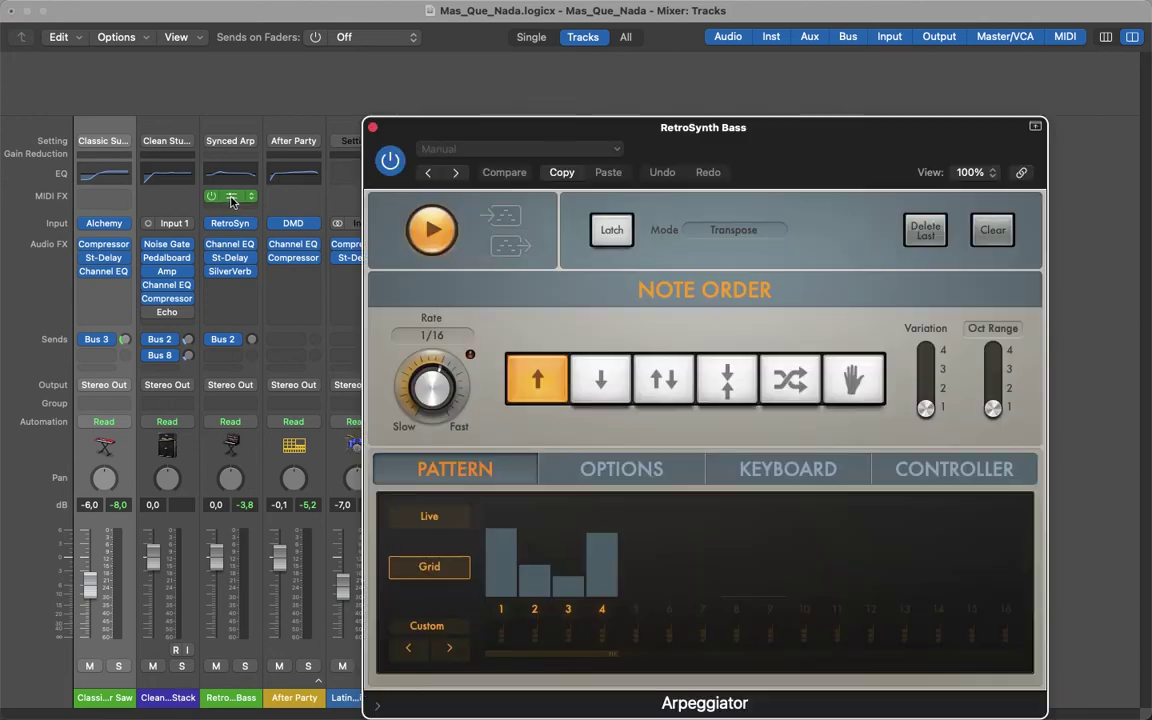
{"action": "left_click", "coordinate": [372, 127]}
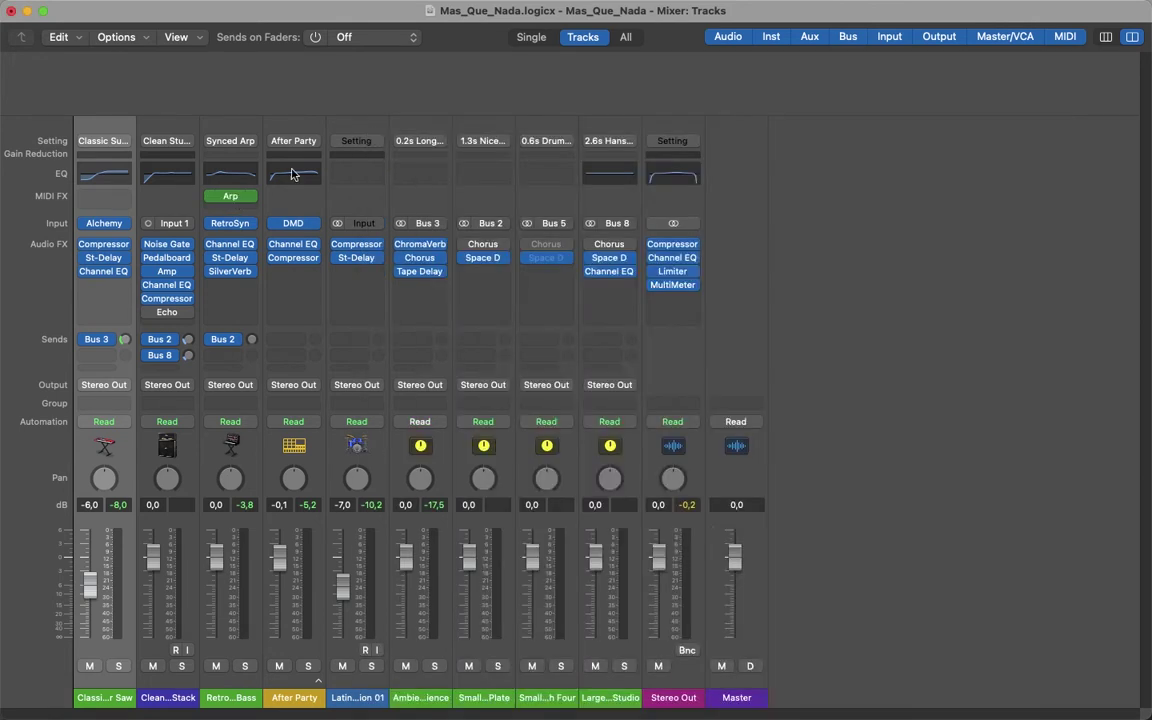
{"action": "left_click", "coordinate": [211, 197]}
{"action": "left_click", "coordinate": [211, 197]}
- Browse the software instruments available for the Classic Super Saw strip, including the Drum Kit Designer output options, without replacing Alchemy
{"action": "mouse_move", "coordinate": [100, 223]}
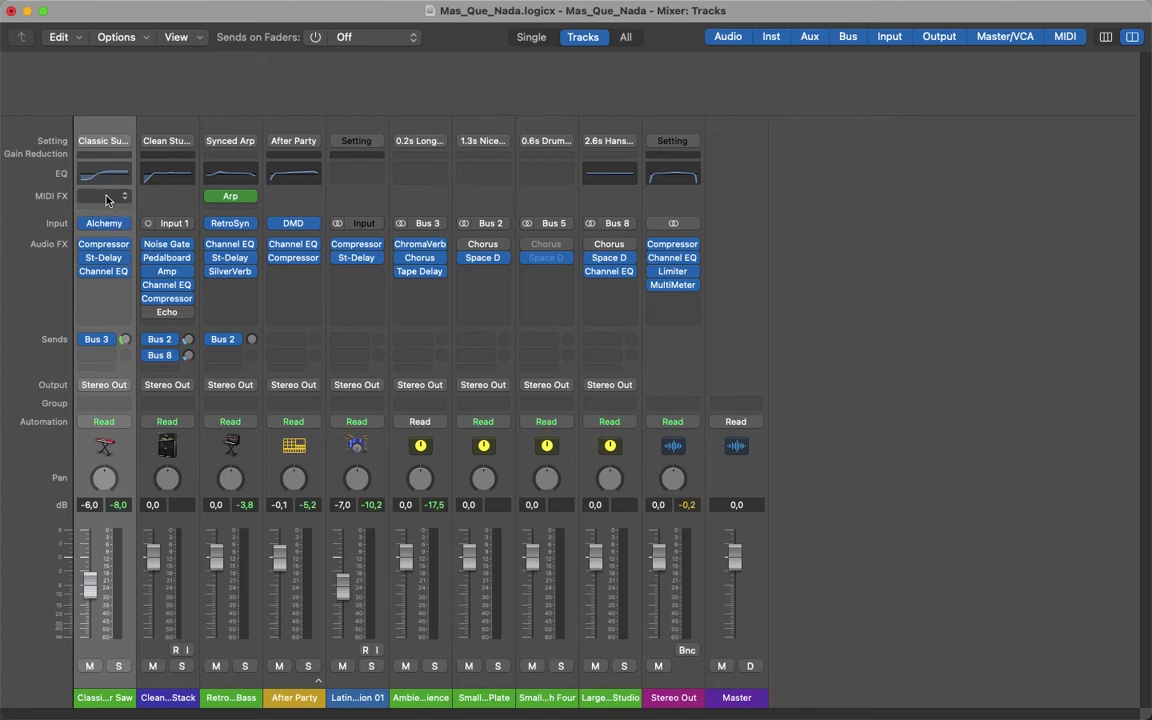
{"action": "left_click", "coordinate": [118, 222]}
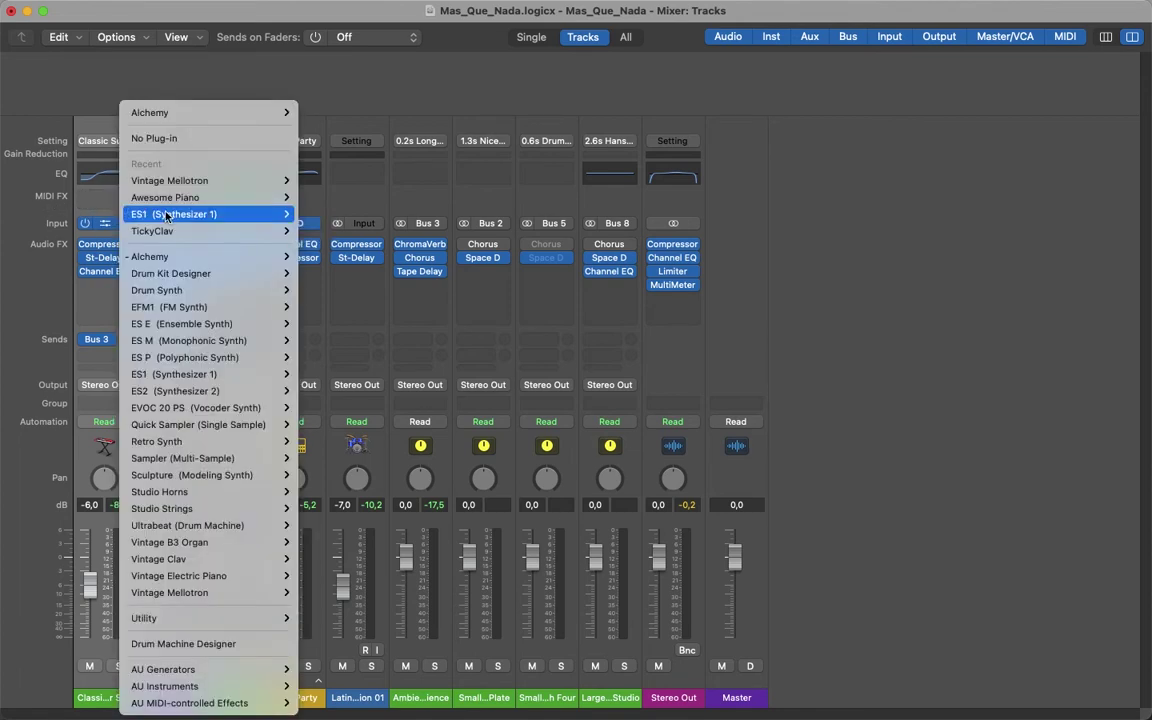
{"action": "mouse_move", "coordinate": [201, 277]}
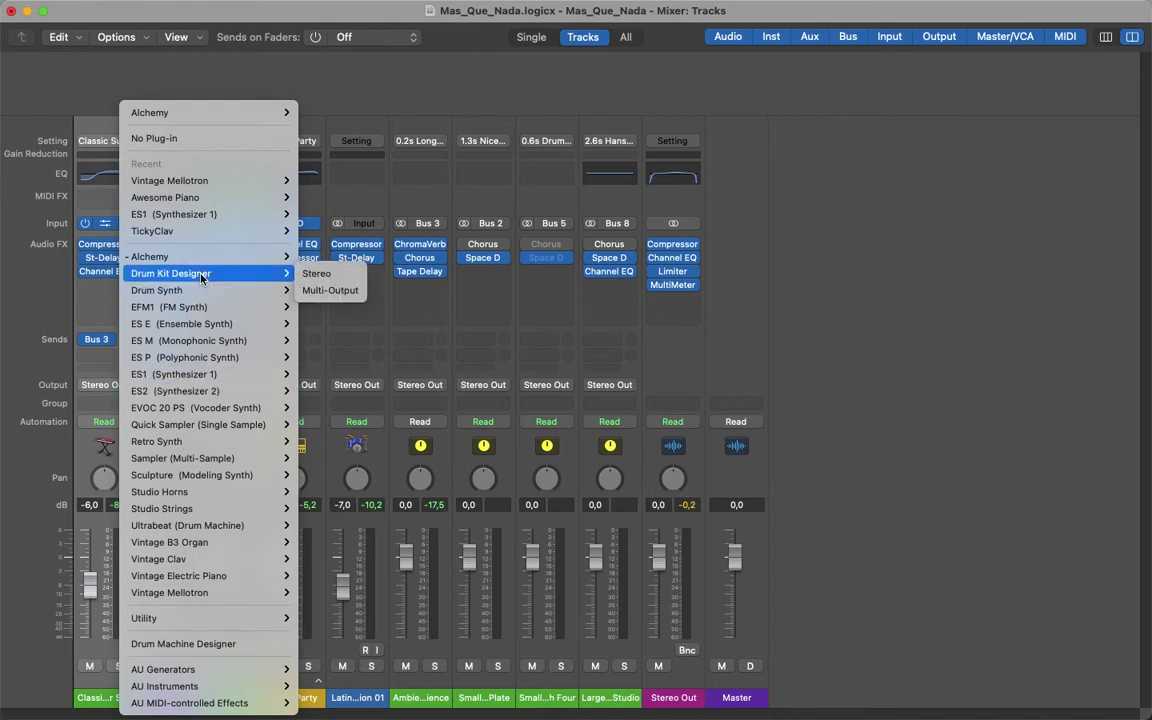
{"action": "left_click", "coordinate": [37, 279]}
- Inspect the Alchemy instrument on the Classic Super Saw strip, close its window, and bypass and re-enable it
{"action": "left_click", "coordinate": [103, 226]}
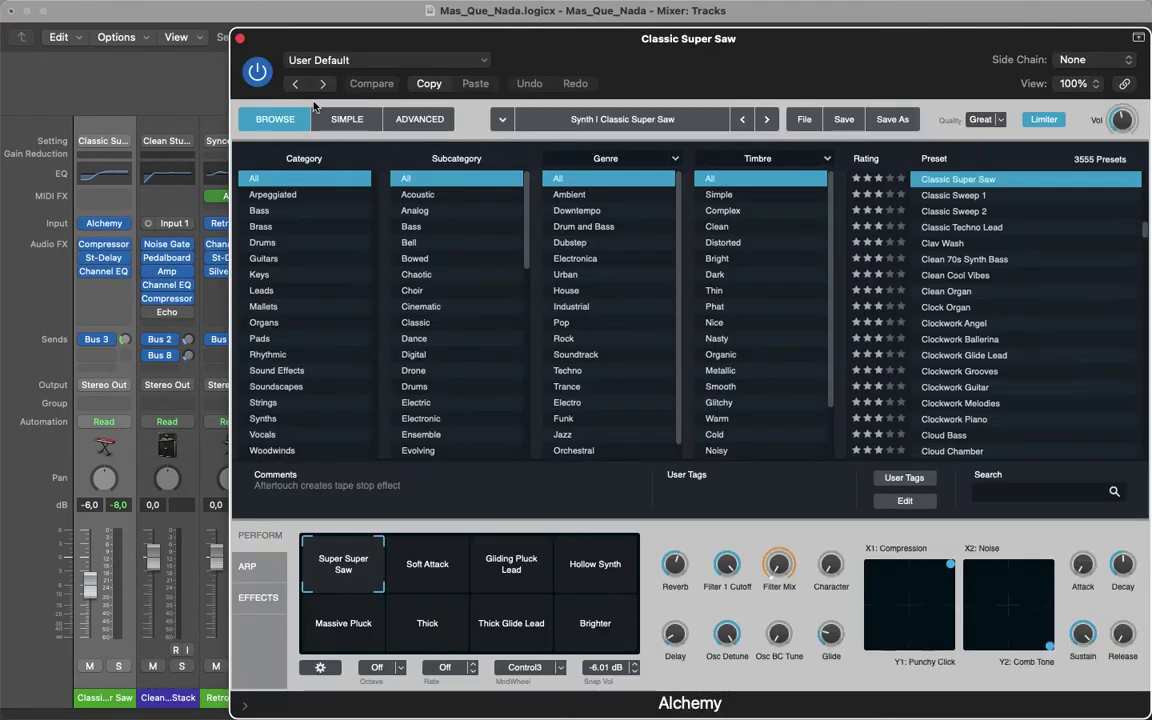
{"action": "left_click", "coordinate": [239, 38]}
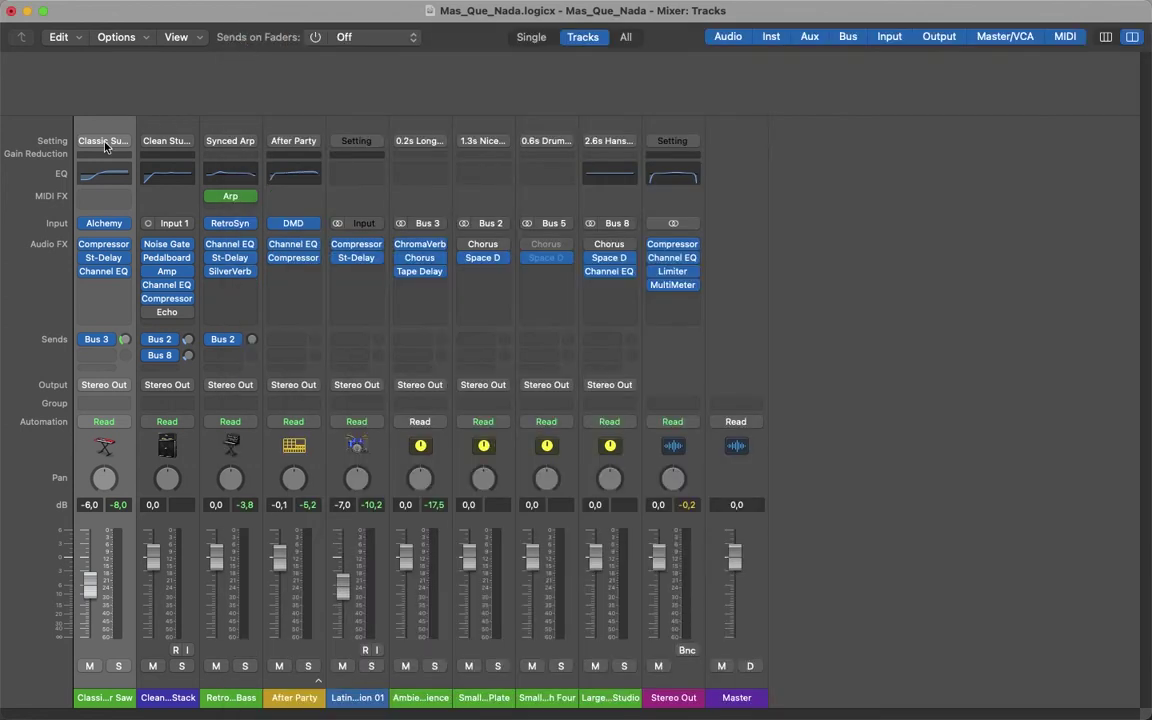
{"action": "left_click", "coordinate": [86, 223]}
{"action": "left_click", "coordinate": [86, 223]}
- Examine the input sources offered for the Clean…Stack audio strip, keeping Input 1
{"action": "left_click", "coordinate": [187, 228]}
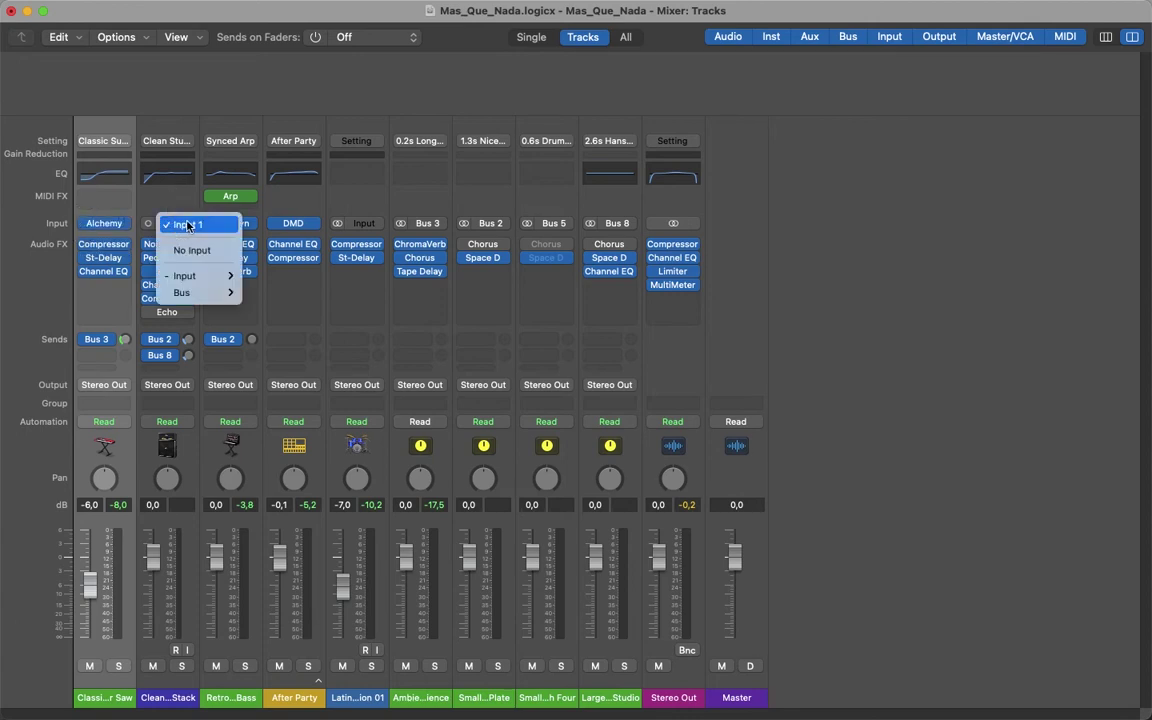
{"action": "mouse_move", "coordinate": [217, 276]}
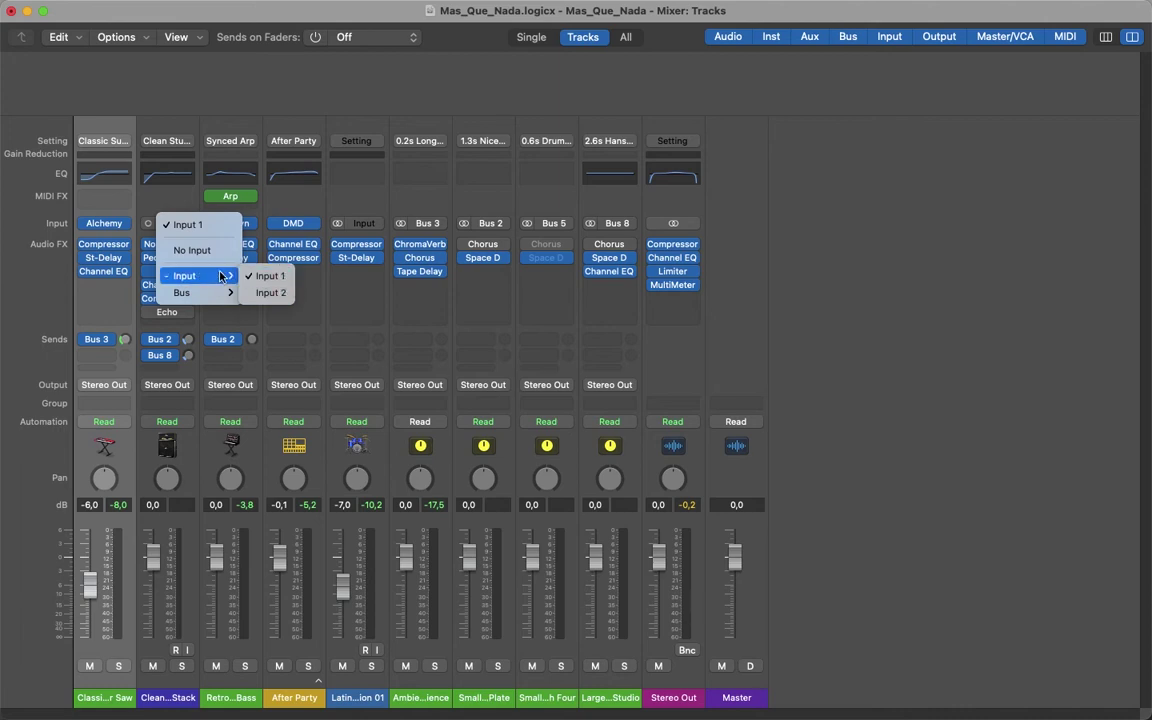
{"action": "left_click", "coordinate": [31, 288]}
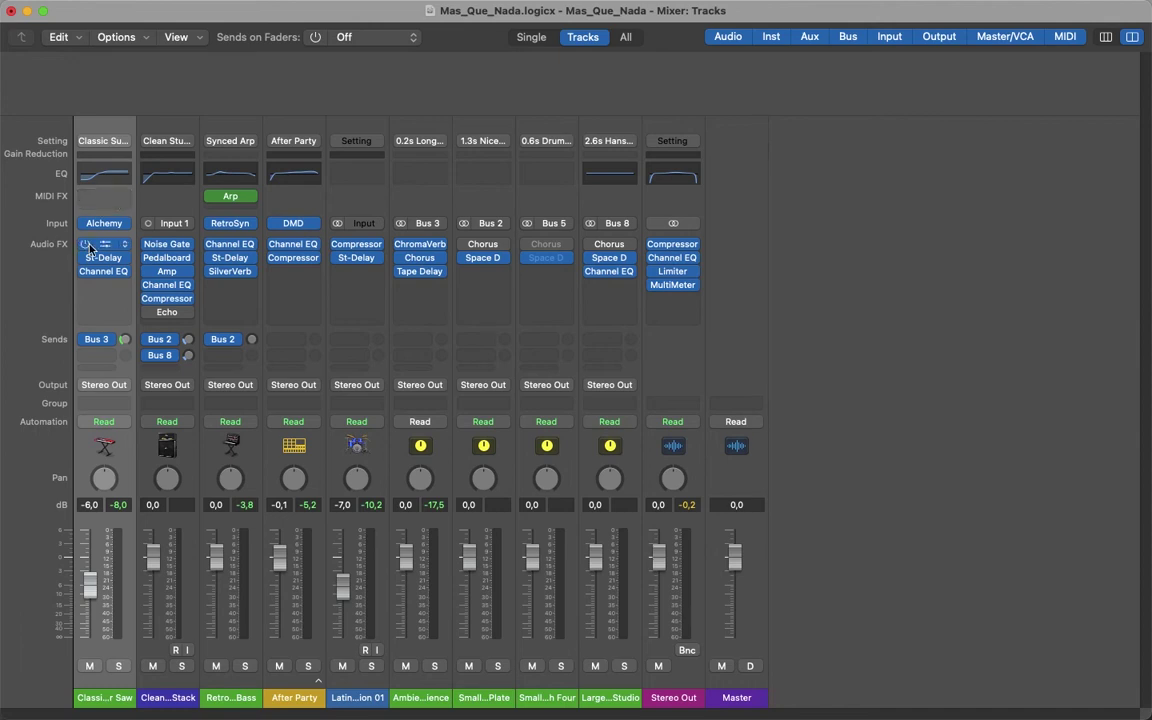
- Browse the audio effect categories for the Classic Super Saw strip's first effect slot, and view its Compressor settings
{"action": "left_click", "coordinate": [126, 249]}
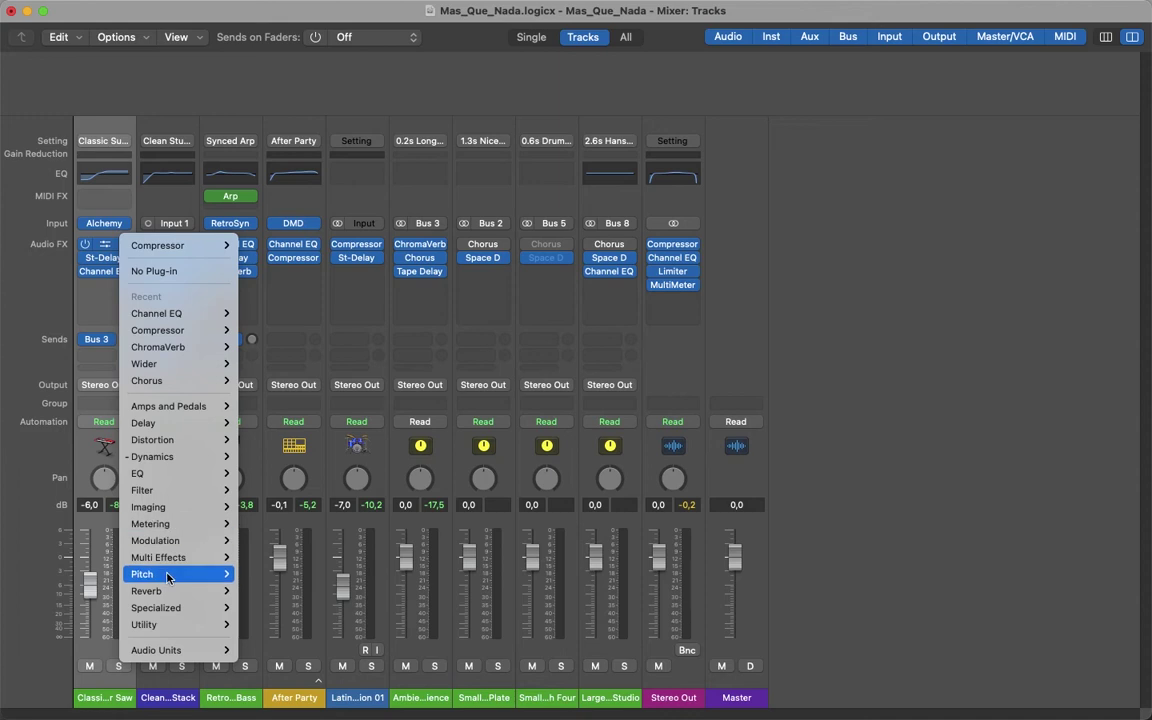
{"action": "left_click", "coordinate": [104, 249]}
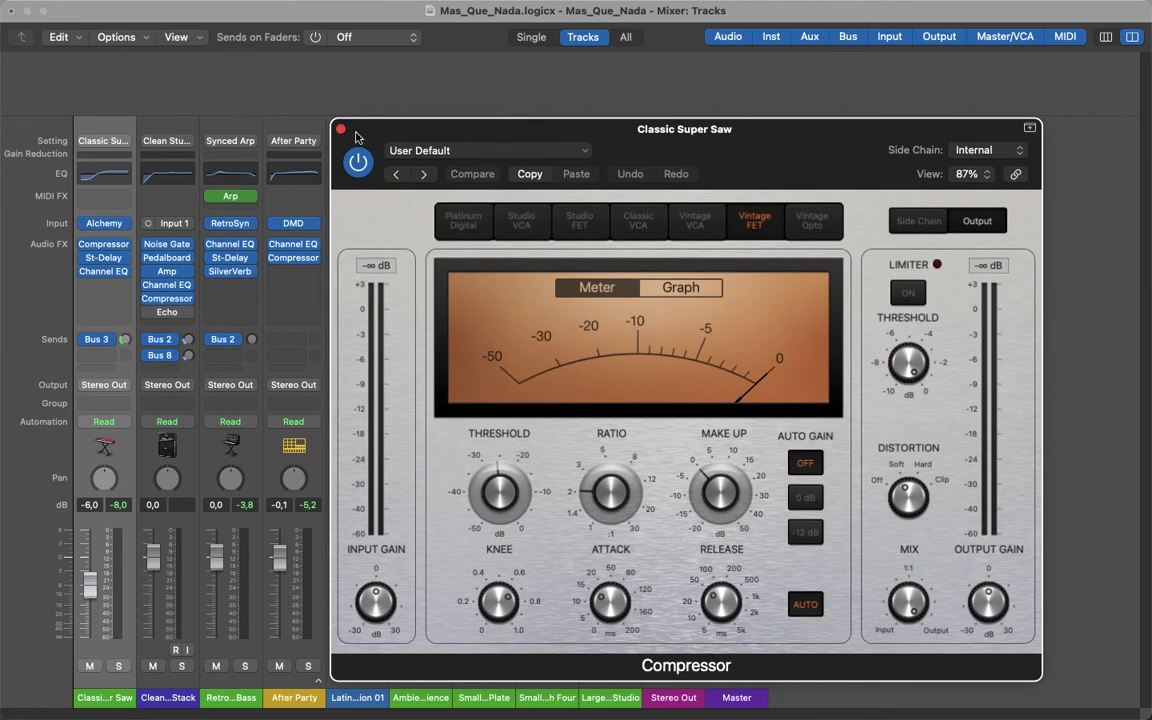
{"action": "left_click", "coordinate": [340, 129]}
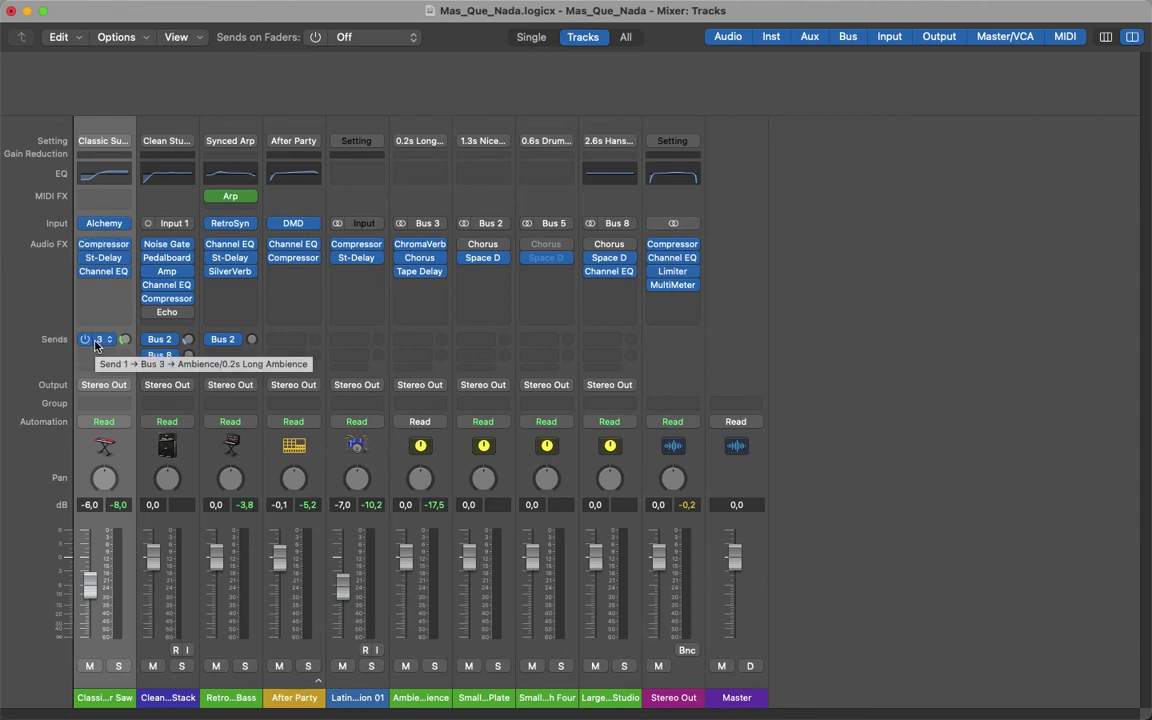
- Examine the Classic Super Saw strip's output destinations, including the buses, and its automation modes
{"action": "left_click", "coordinate": [127, 388]}
{"action": "mouse_move", "coordinate": [150, 438]}
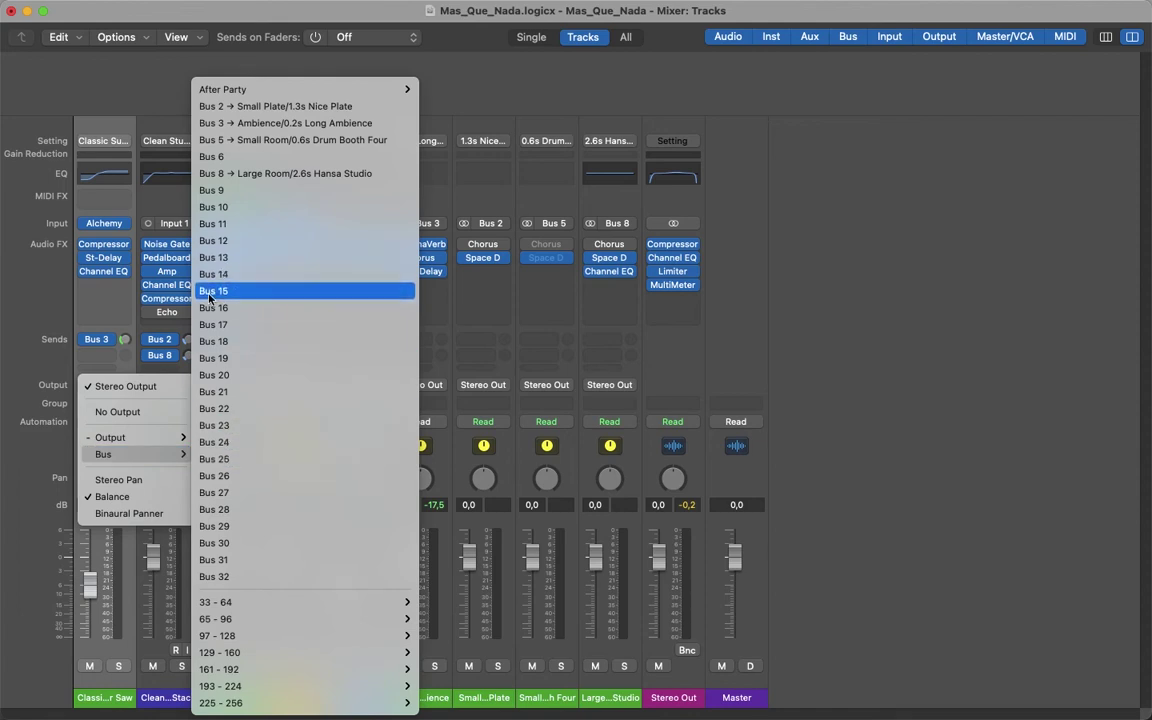
{"action": "left_click", "coordinate": [34, 341]}
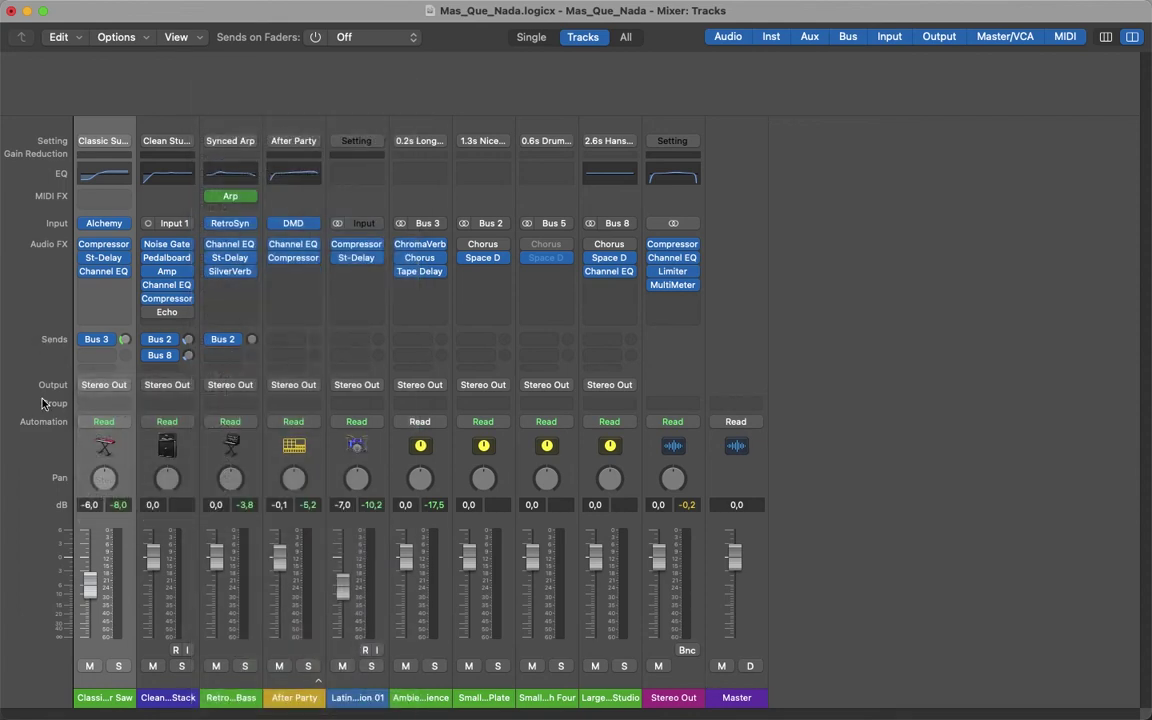
{"action": "left_click", "coordinate": [120, 423]}
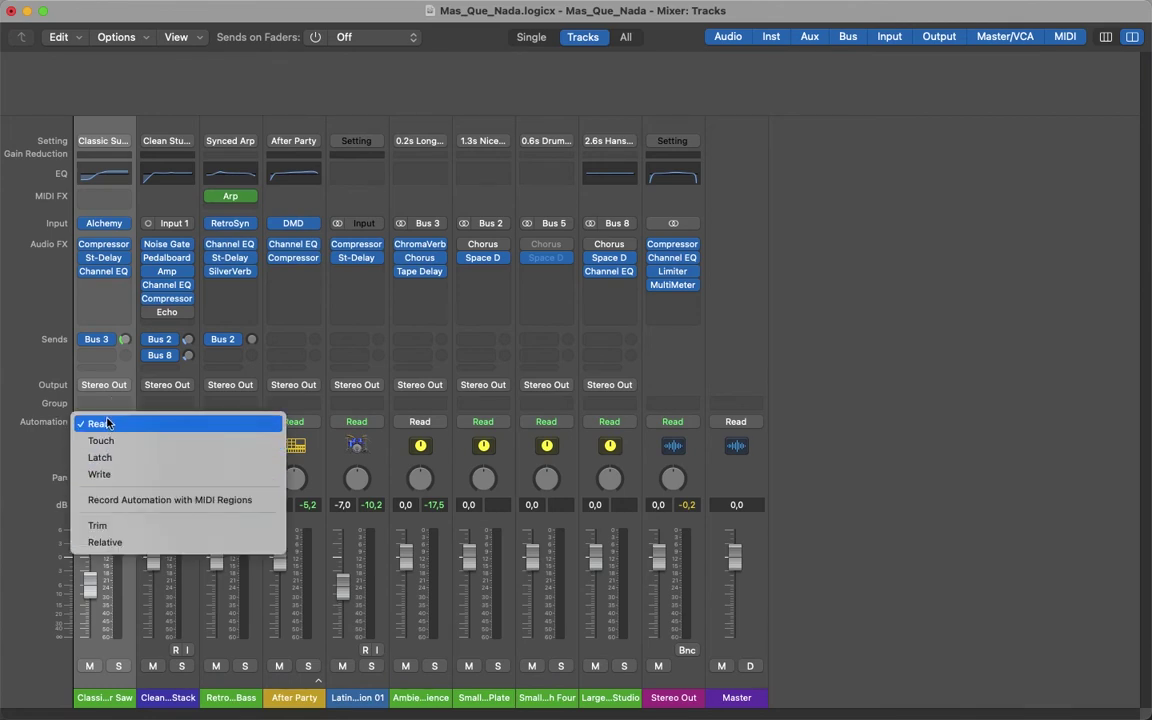
{"action": "left_click", "coordinate": [20, 407]}
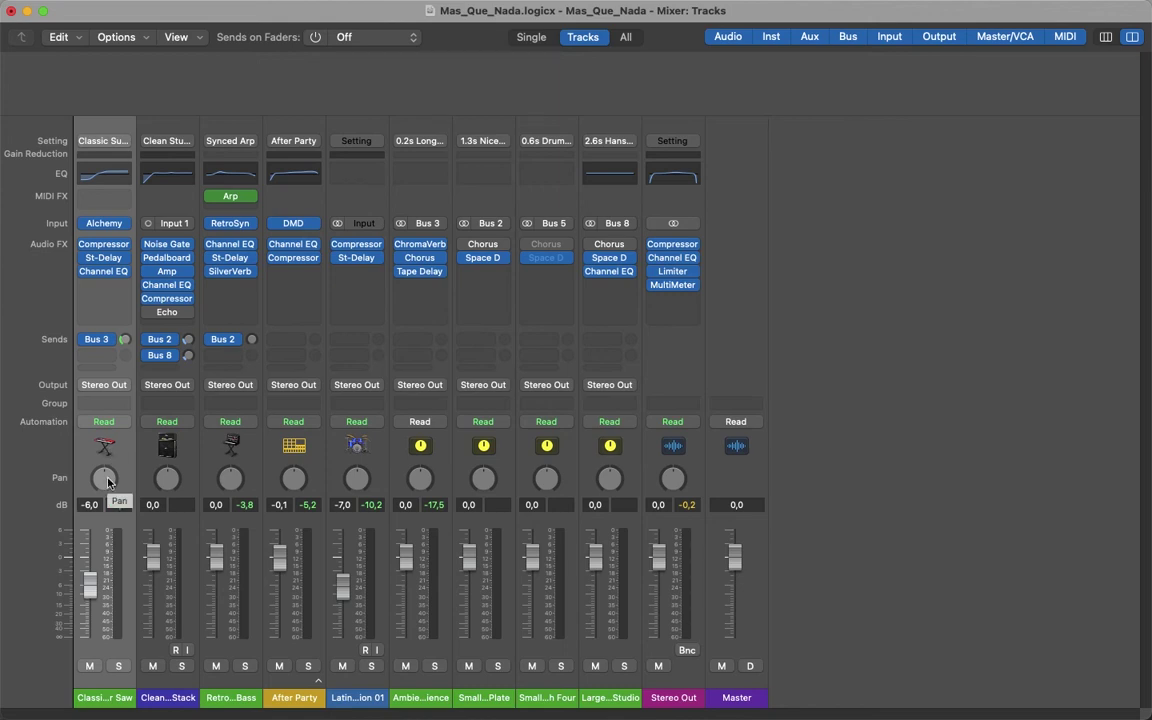
- Try the Classic Super Saw strip's pan at -47, recentre it, and try moving its volume fader slightly
{"action": "left_click_drag", "start_coordinate": [108, 482], "coordinate": [106, 545]}
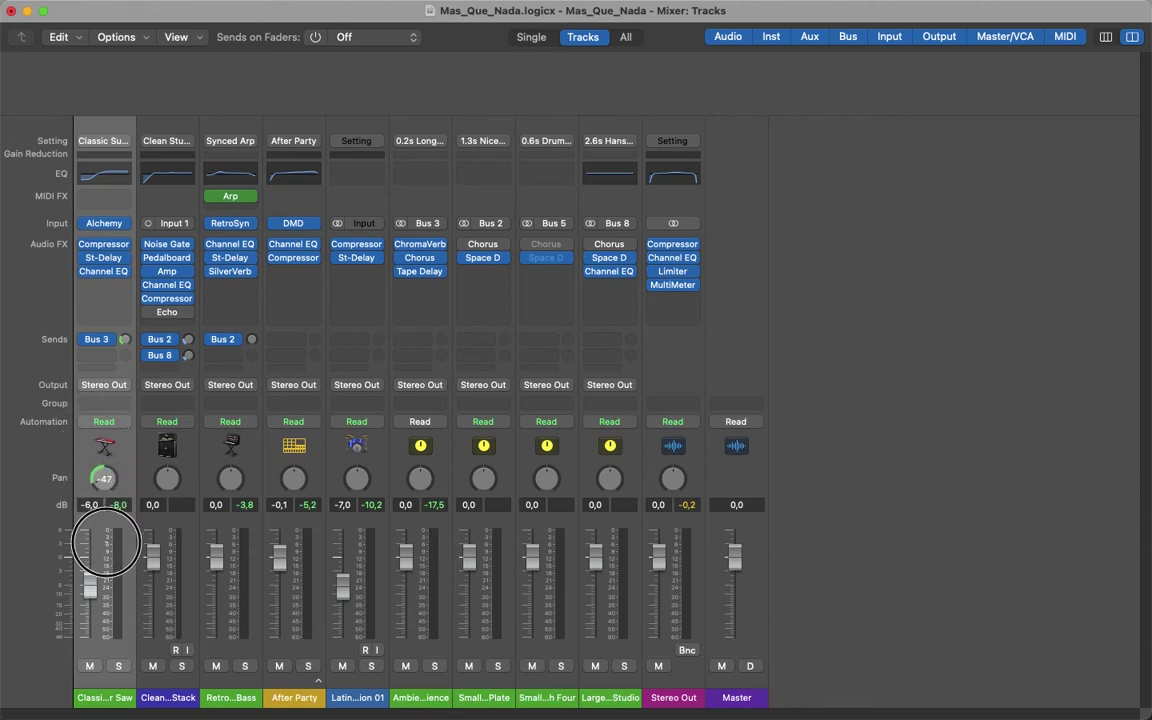
{"action": "left_click", "coordinate": [103, 480], "text": "alt"}
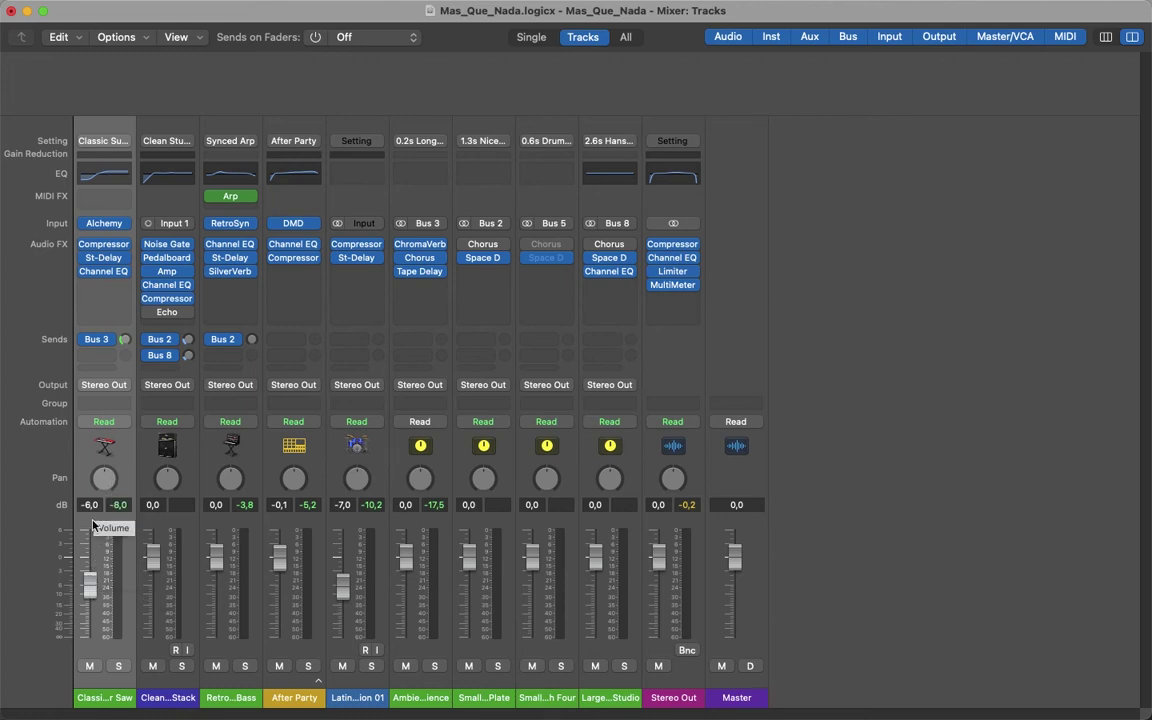
{"action": "mouse_move", "coordinate": [93, 590]}
{"action": "left_mouse_down"}
{"action": "mouse_move", "coordinate": [95, 560]}
{"action": "mouse_move", "coordinate": [93, 598]}
{"action": "left_mouse_up"}
{"action": "key", "text": "super+b"}
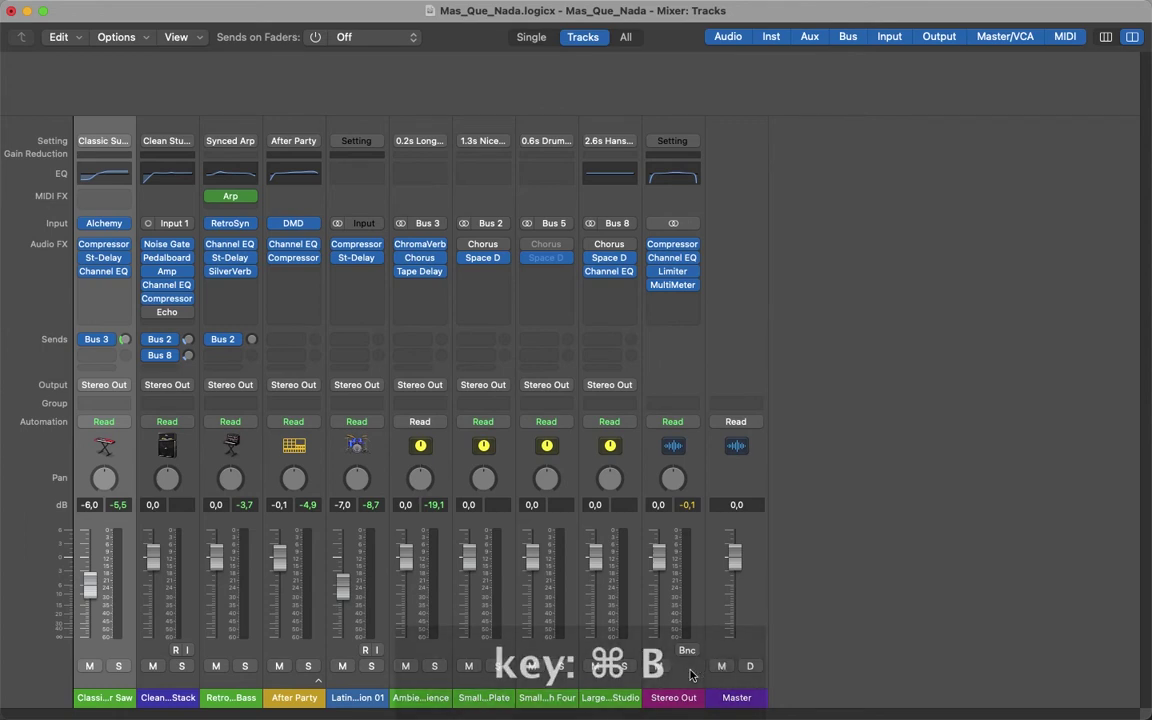
- Mute the Classic Super Saw and Clean…Stack strips, and unmute both again
{"action": "left_click", "coordinate": [91, 668]}
{"action": "left_click", "coordinate": [150, 668]}
{"action": "left_click", "coordinate": [95, 669]}
{"action": "left_click", "coordinate": [152, 671]}
- Solo the Classic Super Saw, Clean…Stack and RetroSynth Bass strips, and clear all the solos again
{"action": "left_click", "coordinate": [119, 667]}
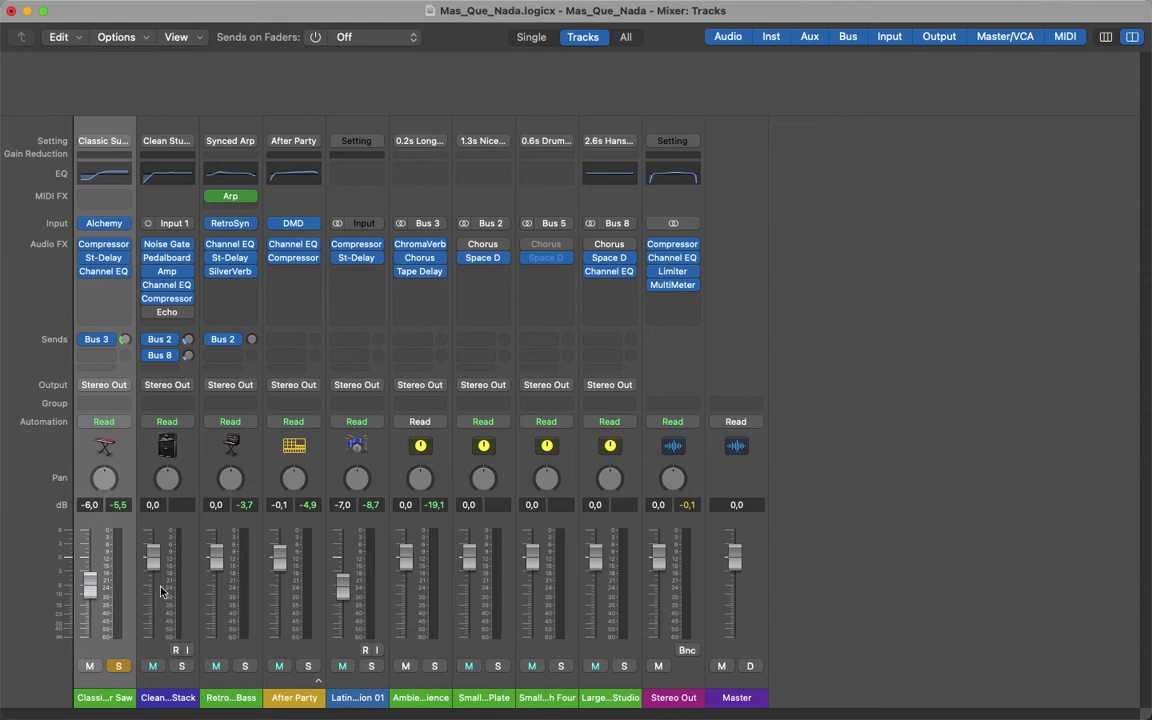
{"action": "left_click", "coordinate": [184, 667]}
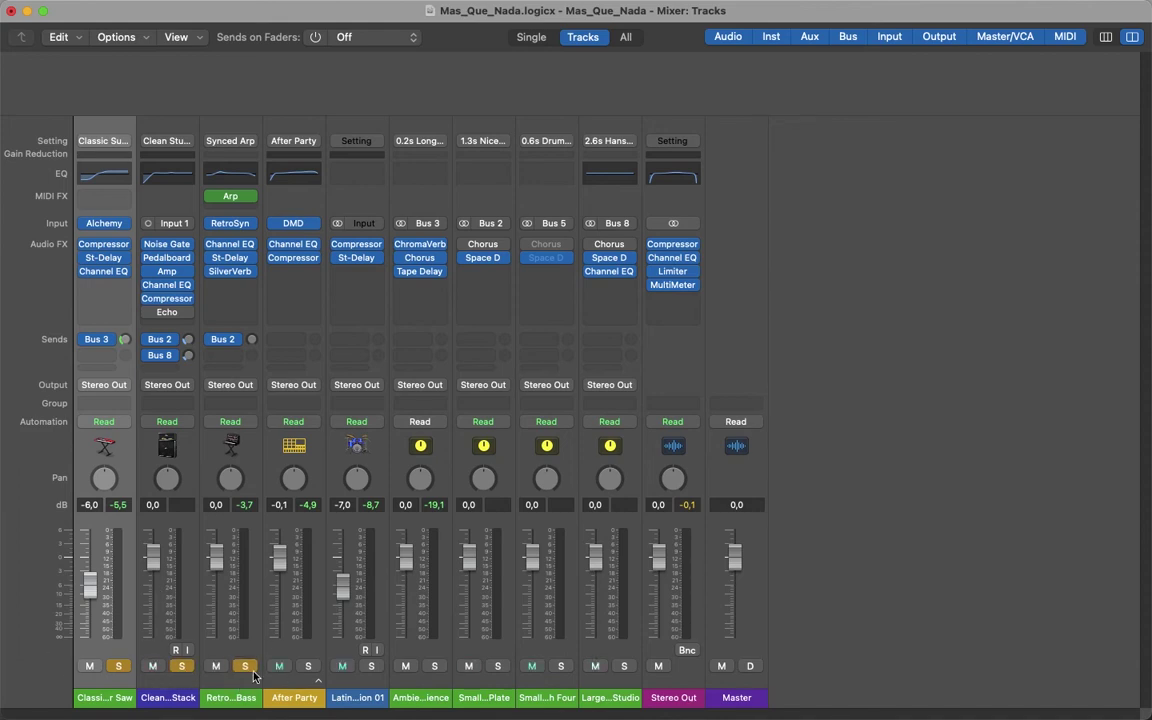
{"action": "left_click", "coordinate": [118, 666], "text": "alt"}
{"action": "mouse_move", "coordinate": [90, 666]}
{"action": "left_mouse_down"}
{"action": "mouse_move", "coordinate": [215, 667]}
{"action": "mouse_move", "coordinate": [90, 667]}
{"action": "left_mouse_up"}
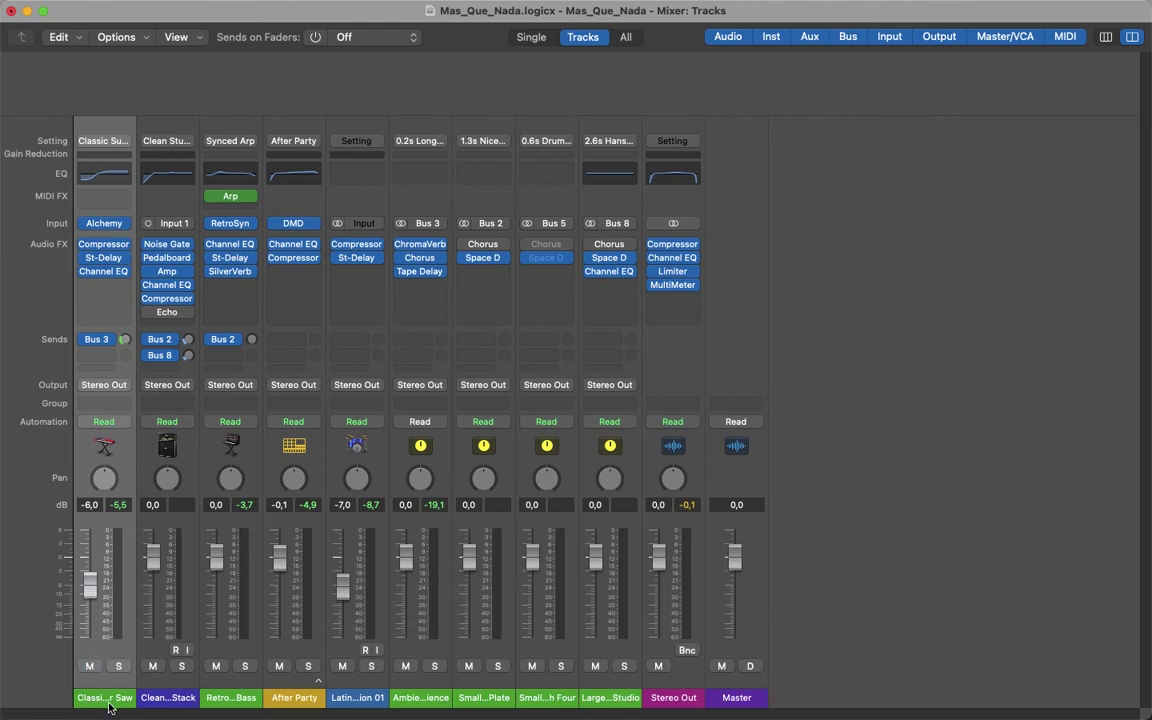
- Examine the channel strip components that can be shown or hidden, without changing the selection
{"action": "right_click", "coordinate": [147, 455]}
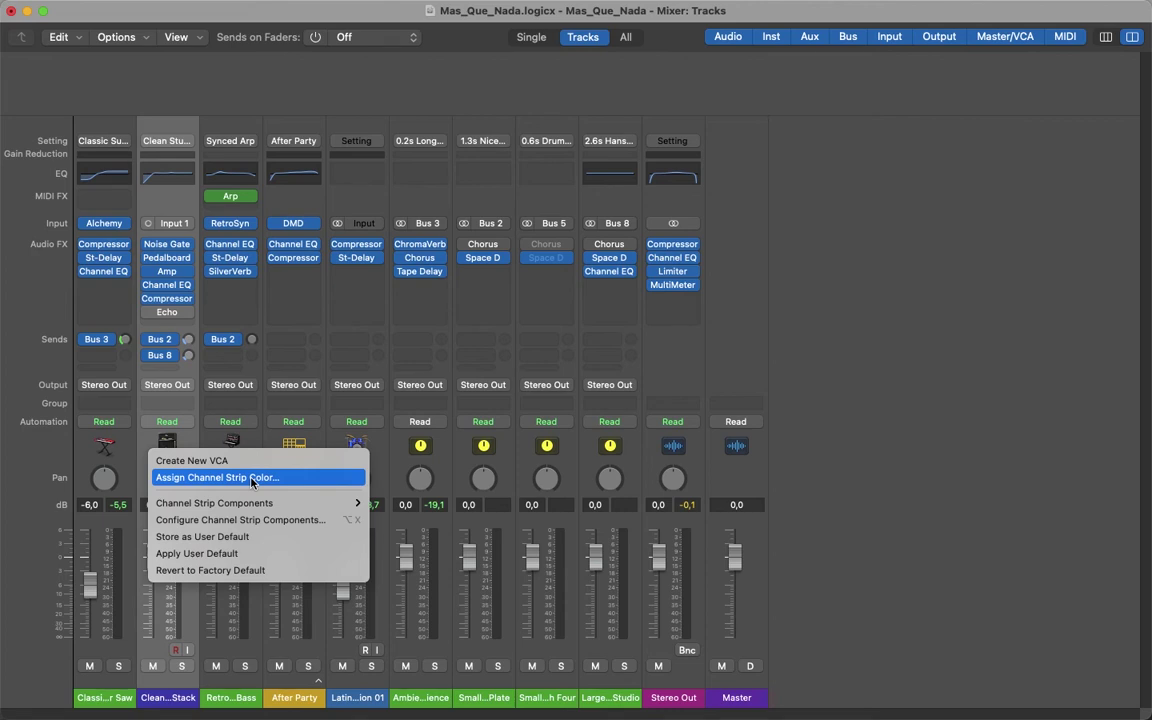
{"action": "mouse_move", "coordinate": [280, 503]}
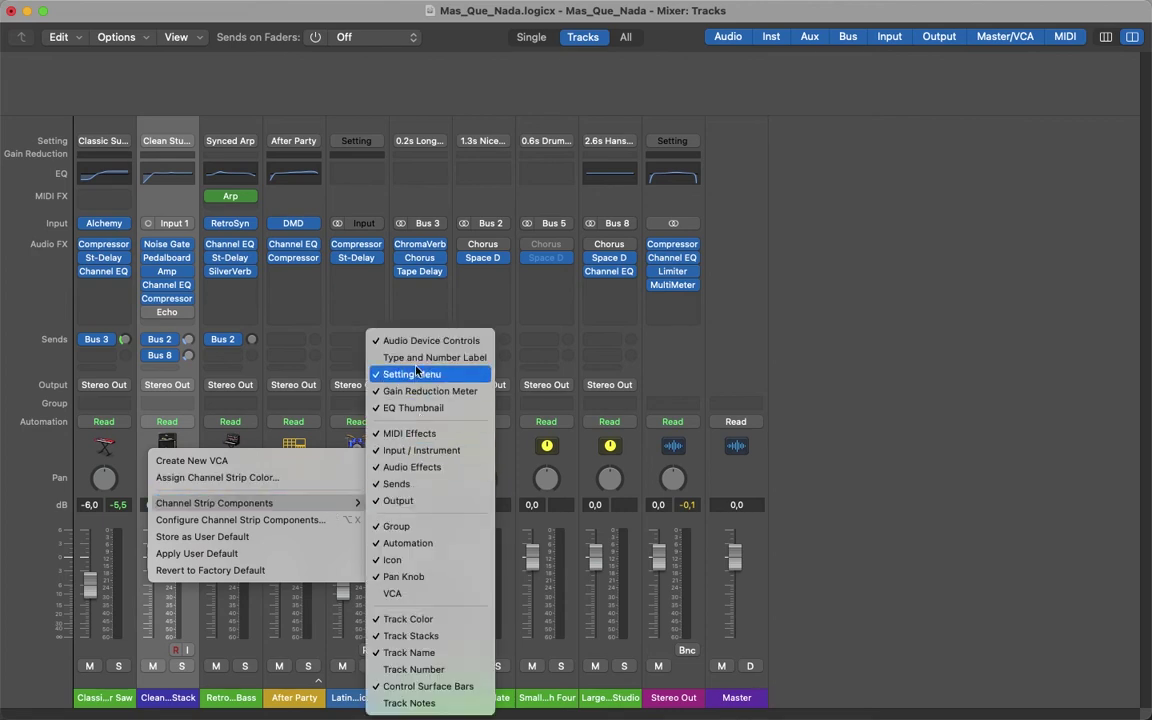
{"action": "left_click", "coordinate": [24, 518]}
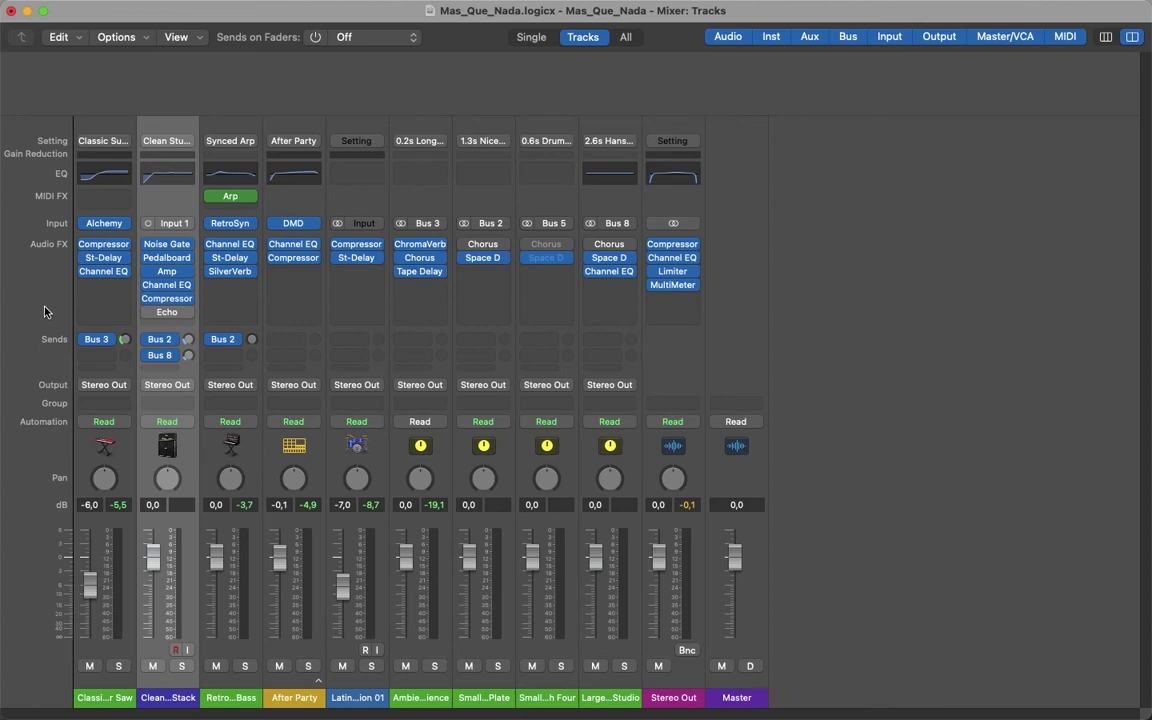
- Copy the SilverVerb effect from the RetroSynth Bass strip to the After Party strip's third effect slot
{"action": "mouse_move", "coordinate": [233, 271]}
{"action": "mouse_move", "coordinate": [232, 277]}
{"action": "left_mouse_down"}
{"action": "mouse_move", "coordinate": [288, 276]}
{"action": "mouse_move", "coordinate": [231, 278]}
{"action": "left_mouse_up"}
{"action": "left_click_drag", "start_coordinate": [235, 279], "coordinate": [297, 280]}
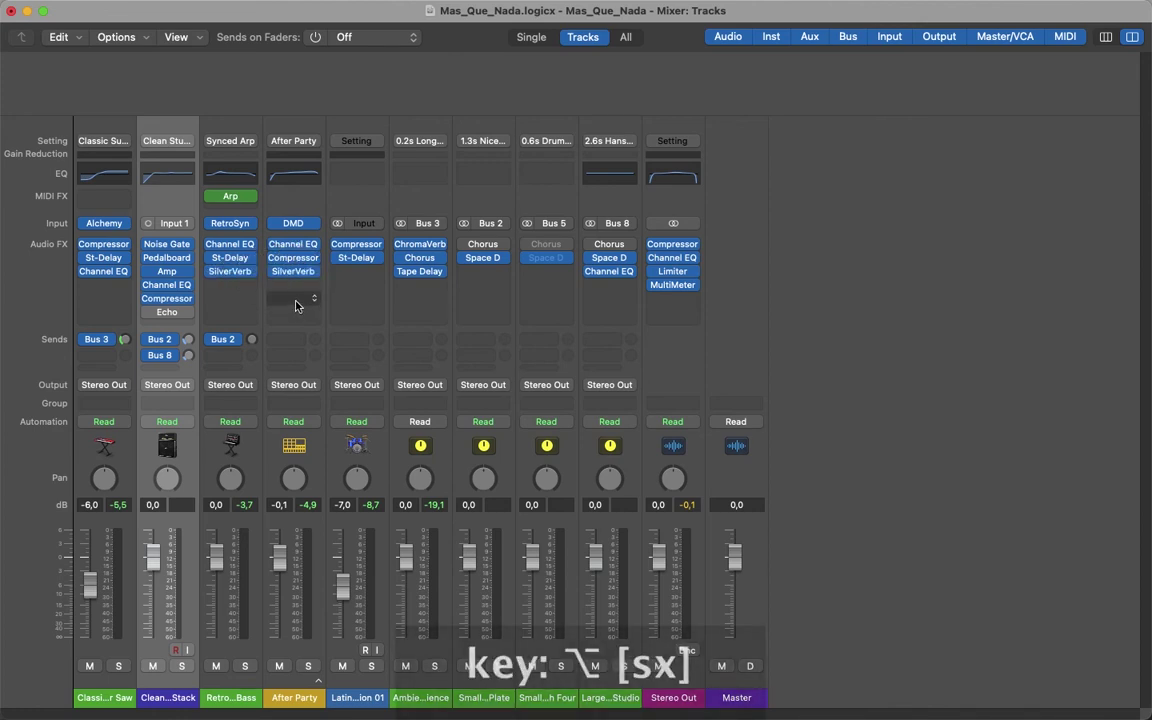
- Remove the SilverVerb effect from the After Party strip's third effect slot
{"action": "left_click", "coordinate": [315, 273]}
{"action": "mouse_move", "coordinate": [317, 277]}
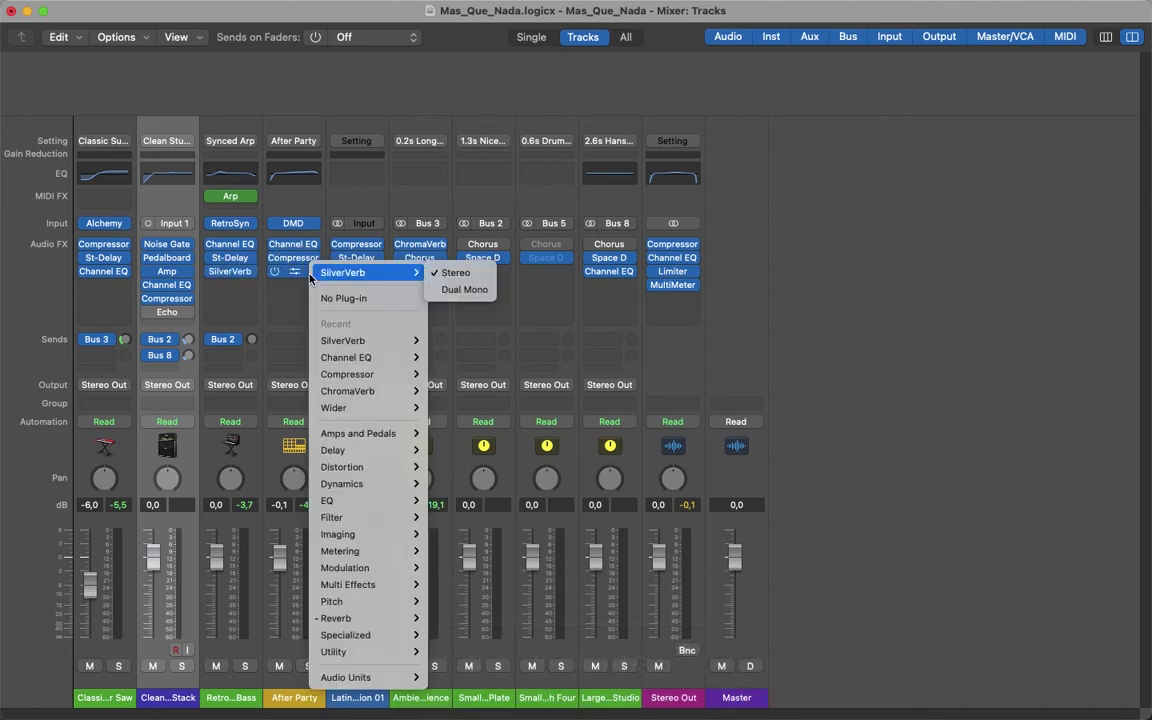
{"action": "left_click", "coordinate": [345, 298]}
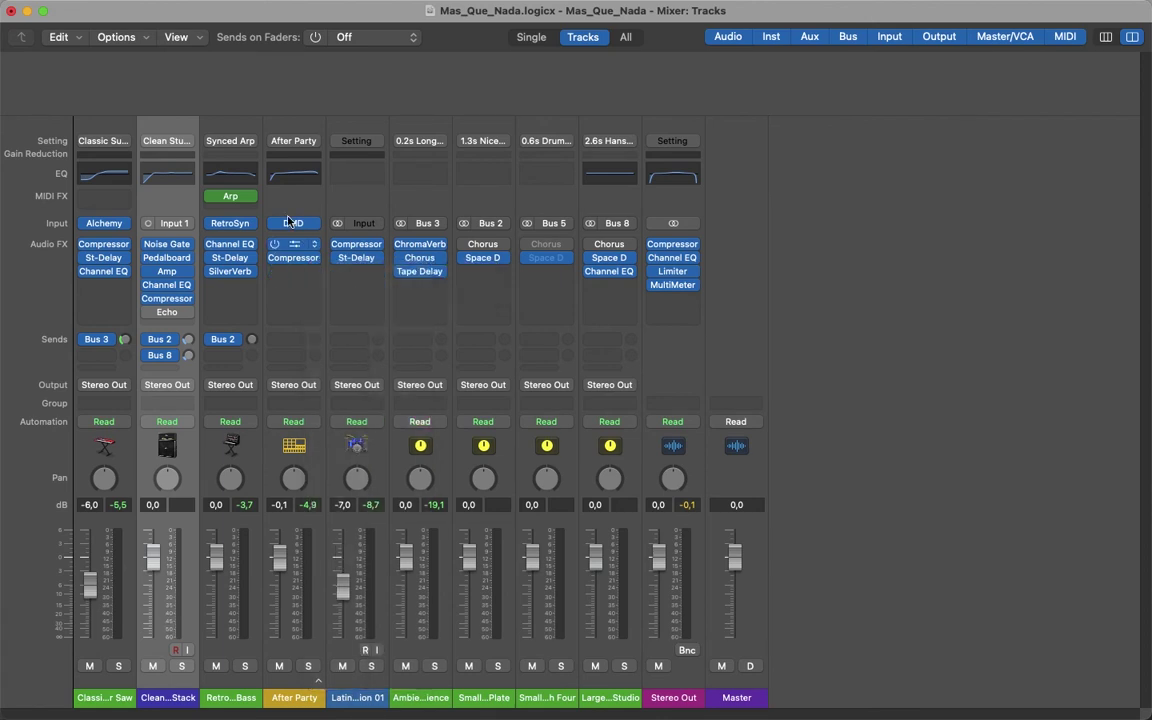
- Copy the Channel EQ from the After Party strip to the Latin…ion 01 strip's third effect slot, and remove that copy
{"action": "left_click_drag", "start_coordinate": [270, 164], "coordinate": [365, 182]}
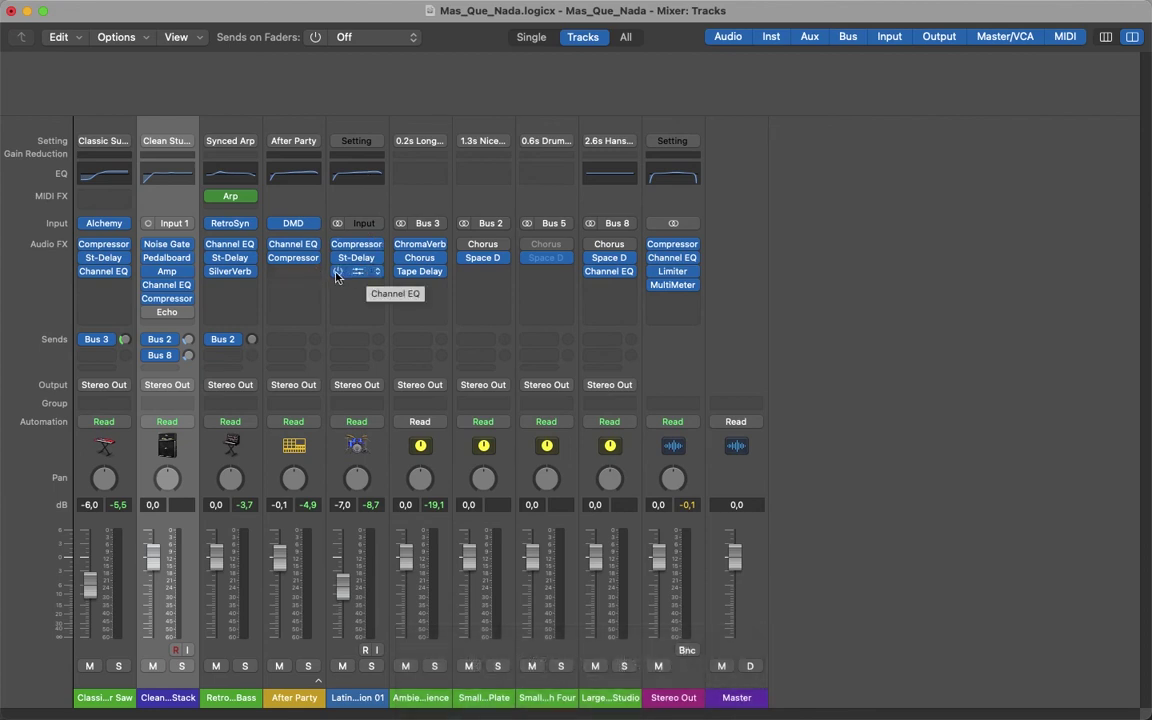
{"action": "left_click", "coordinate": [377, 271]}
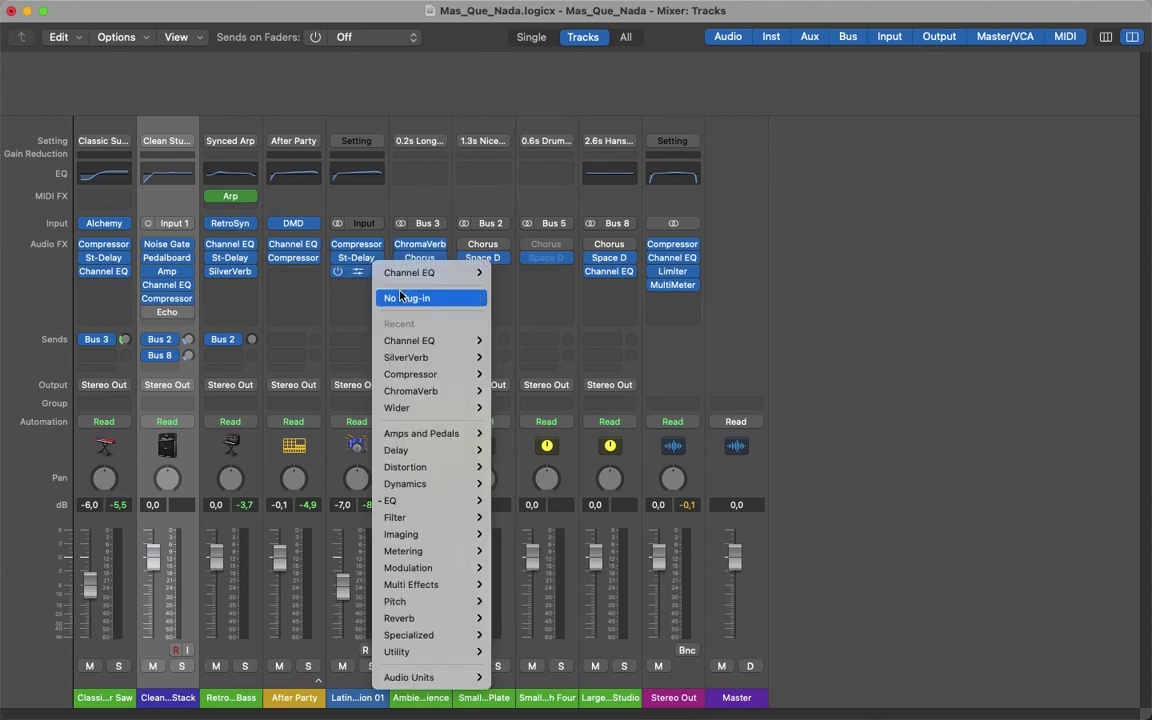
{"action": "left_click", "coordinate": [402, 298]}
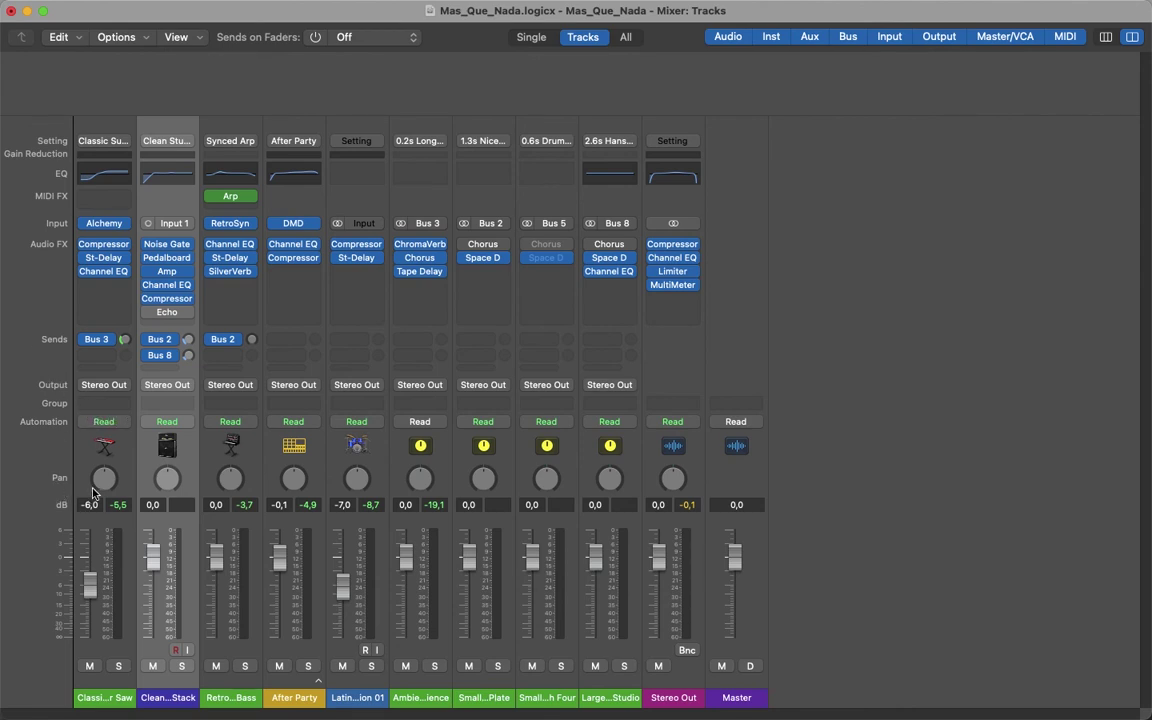
- Move the Classic Super Saw strip's pan and volume, reset them to centre and 0.0 dB, and return the volume to -6.0 dB
{"action": "left_click_drag", "start_coordinate": [98, 480], "coordinate": [102, 522]}
{"action": "left_click", "coordinate": [104, 481], "text": "alt"}
{"action": "left_click_drag", "start_coordinate": [90, 585], "coordinate": [93, 612]}
{"action": "left_click", "coordinate": [91, 613], "text": "alt"}
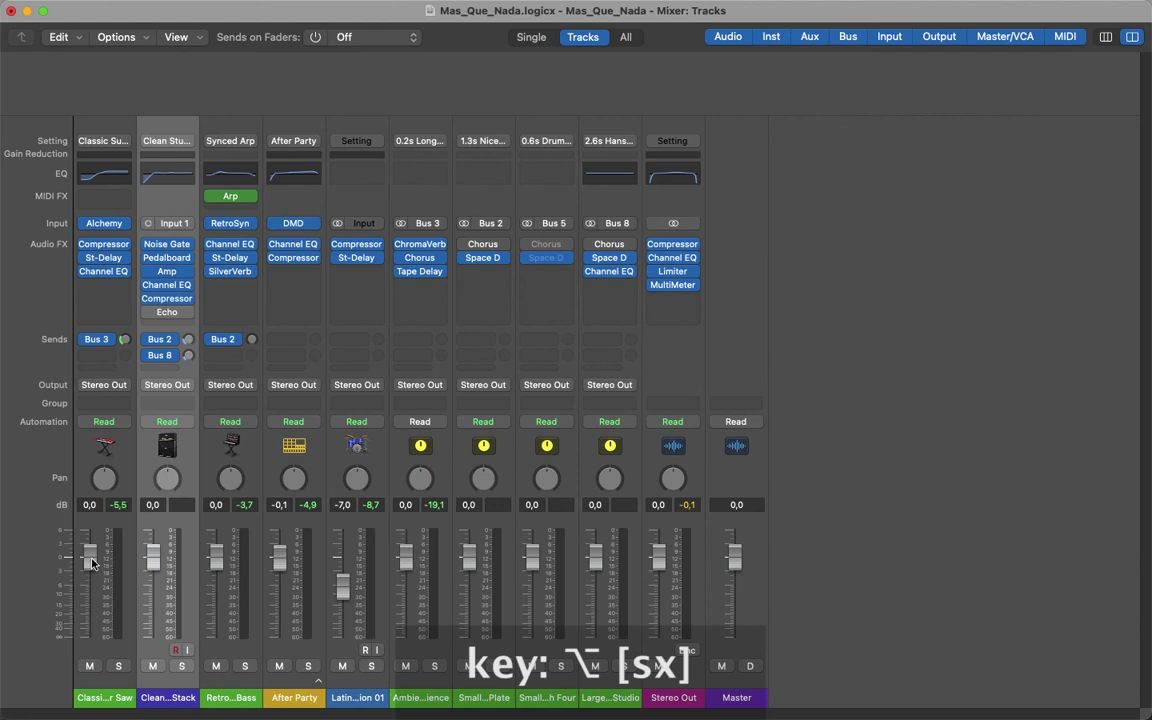
{"action": "left_click_drag", "start_coordinate": [91, 563], "coordinate": [92, 607]}
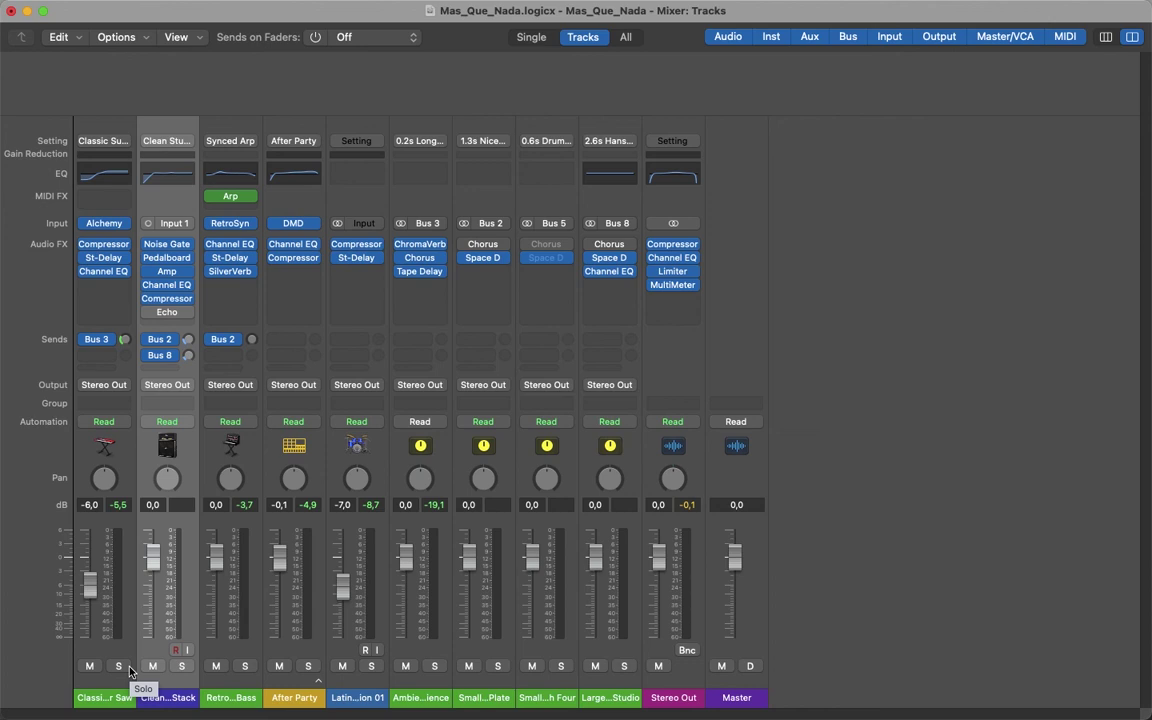
- Mute all strips from Classic Super Saw to Master in one sweep, unmute them all, and try the same sweep with solo
{"action": "left_click_drag", "start_coordinate": [89, 667], "coordinate": [820, 673]}
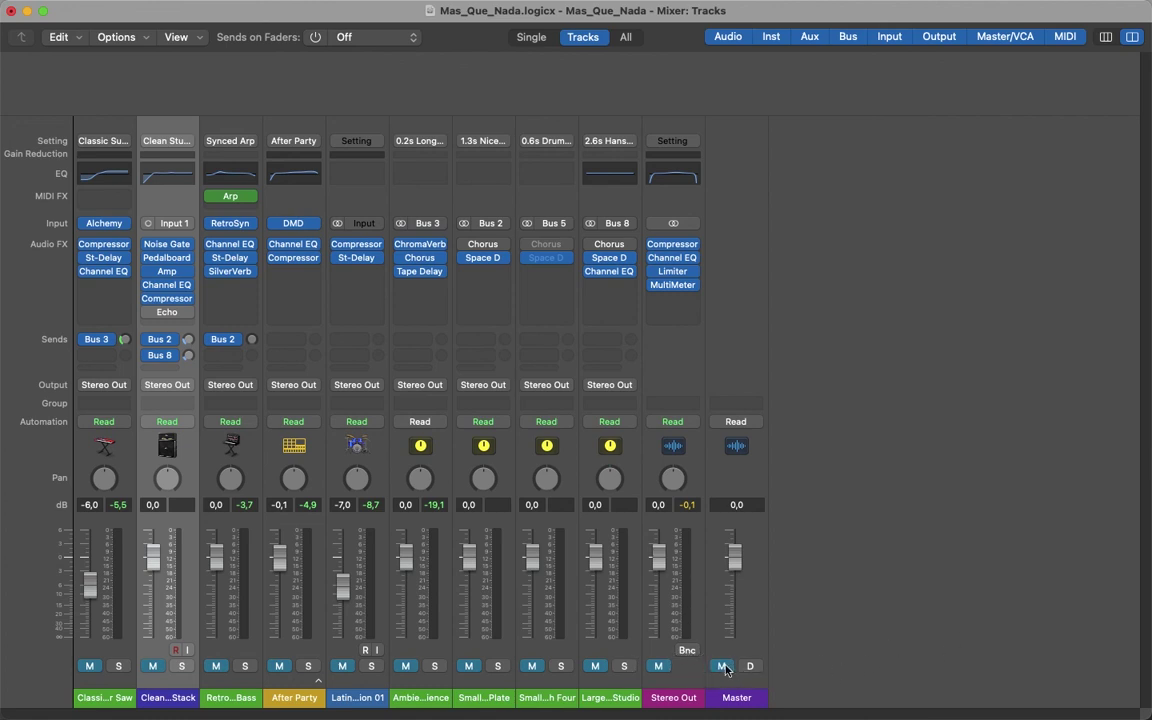
{"action": "left_click_drag", "start_coordinate": [723, 668], "coordinate": [31, 669]}
{"action": "mouse_move", "coordinate": [118, 666]}
{"action": "left_mouse_down"}
{"action": "mouse_move", "coordinate": [405, 678]}
{"action": "mouse_move", "coordinate": [436, 664]}
{"action": "mouse_move", "coordinate": [118, 666]}
{"action": "left_mouse_up"}
- Select the Classic Super Saw, Clean…Stack and RetroSynth Bass strips together, turn their pan as a group, and reset it to centre
{"action": "left_click", "coordinate": [114, 129]}
{"action": "left_click", "coordinate": [171, 128], "text": "shift"}
{"action": "left_click", "coordinate": [235, 135], "text": "shift"}
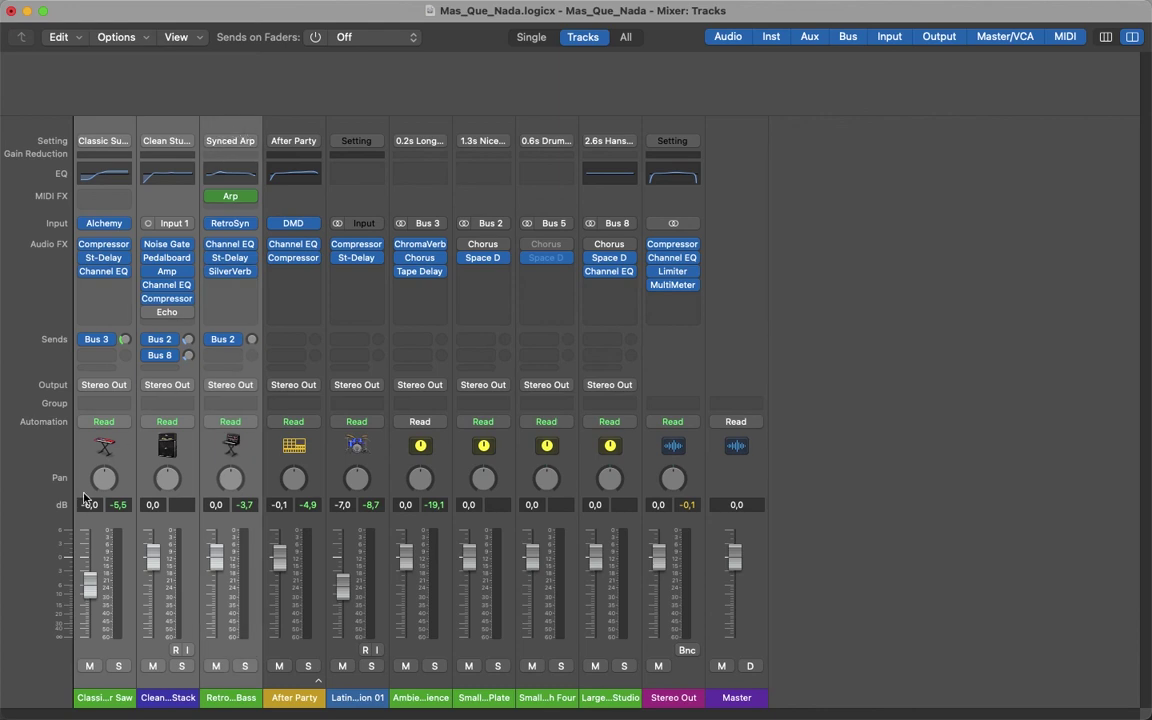
{"action": "left_click_drag", "start_coordinate": [100, 481], "coordinate": [99, 515]}
{"action": "left_click", "coordinate": [103, 479], "text": "alt"}
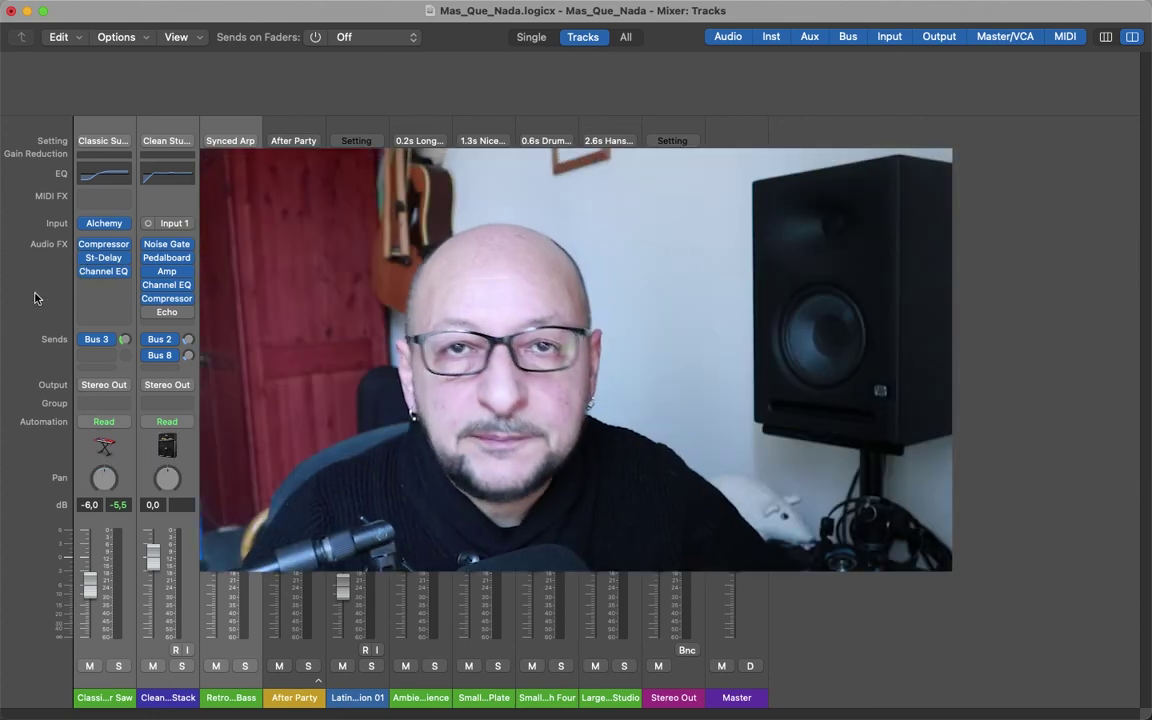